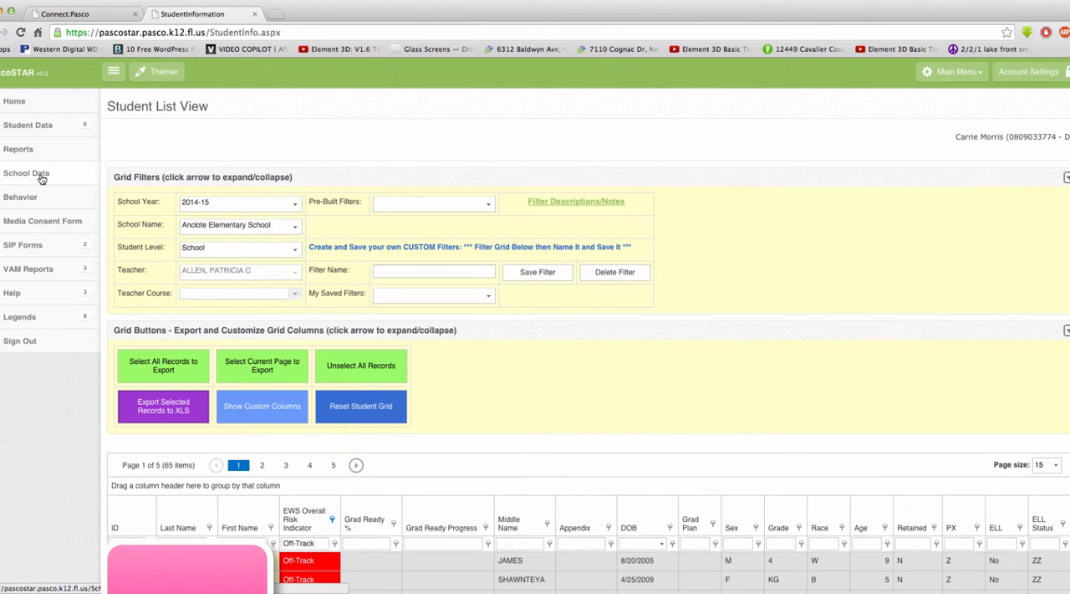
Step: Open the At-Risk/EWS section of the School Data profile and select District School Board as the school
click(41, 179)
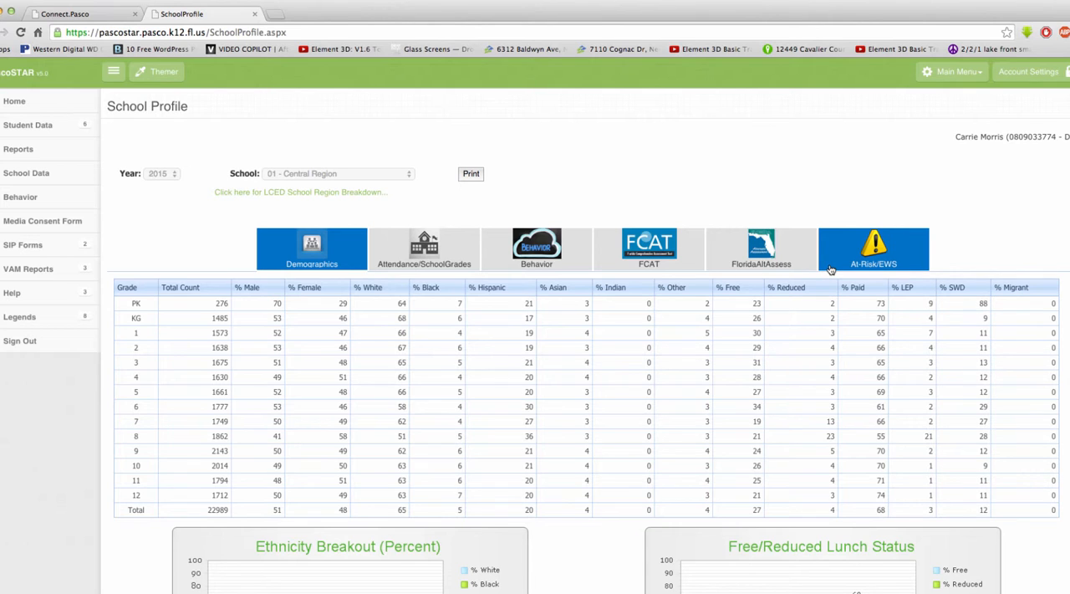
click(830, 269)
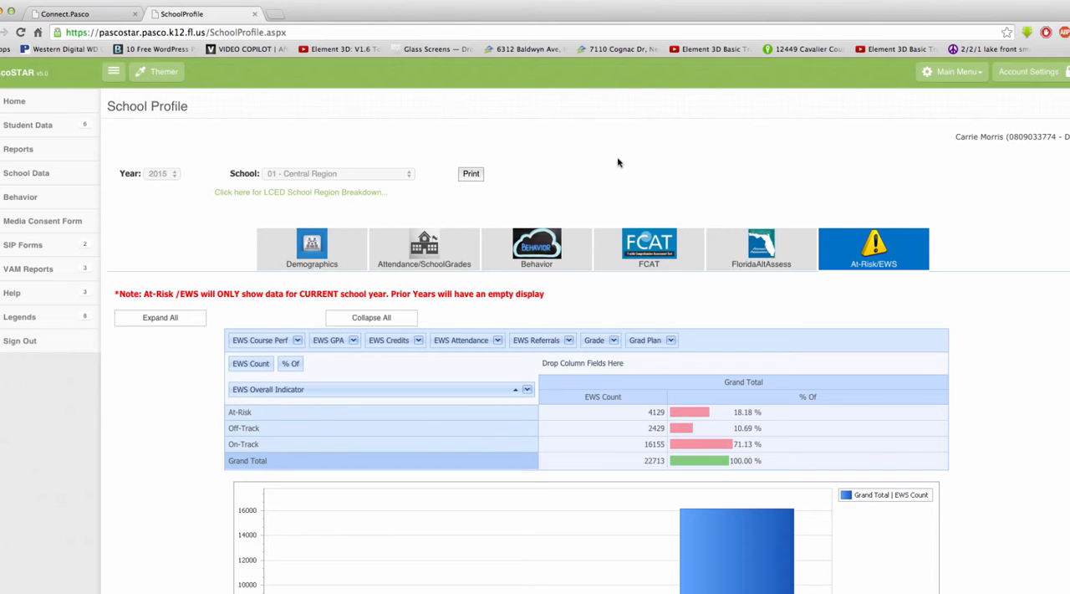
click(408, 175)
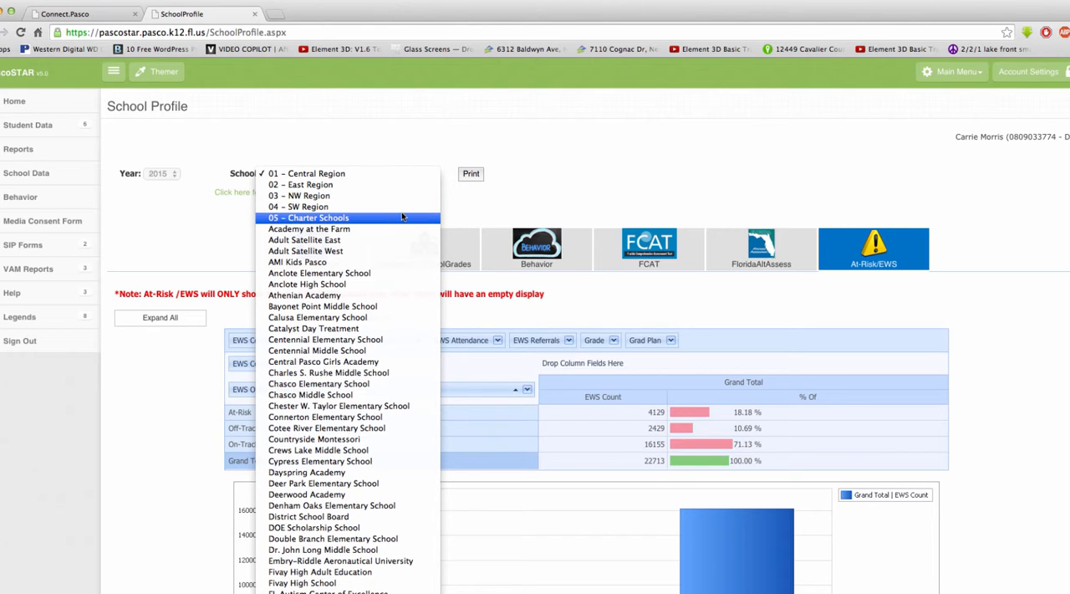
click(358, 515)
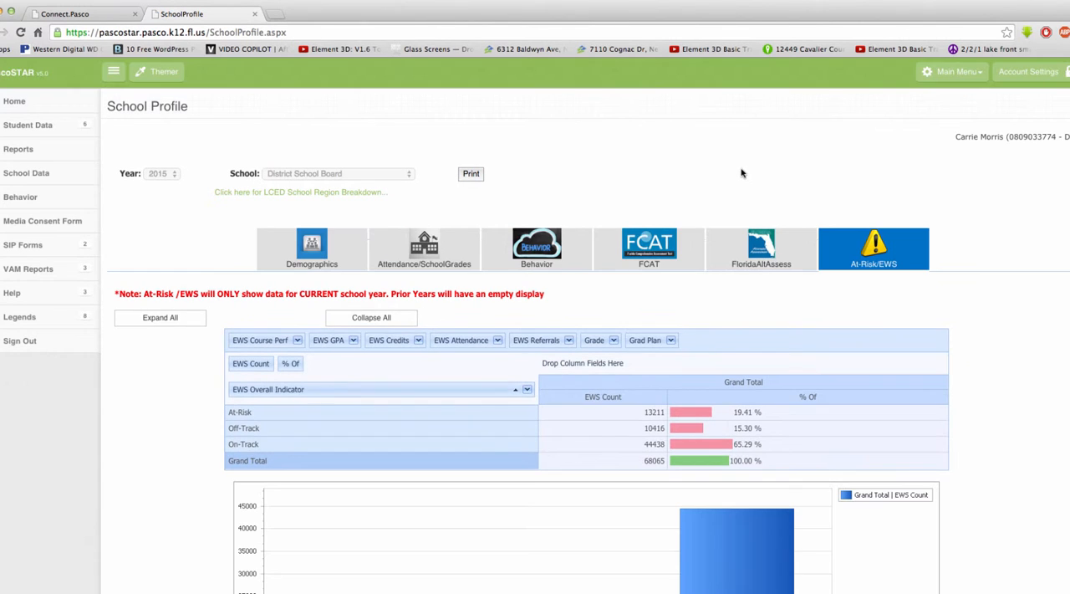
Step: Add the Grade field as the column field of the EWS pivot table
scroll(740, 173, down, 3)
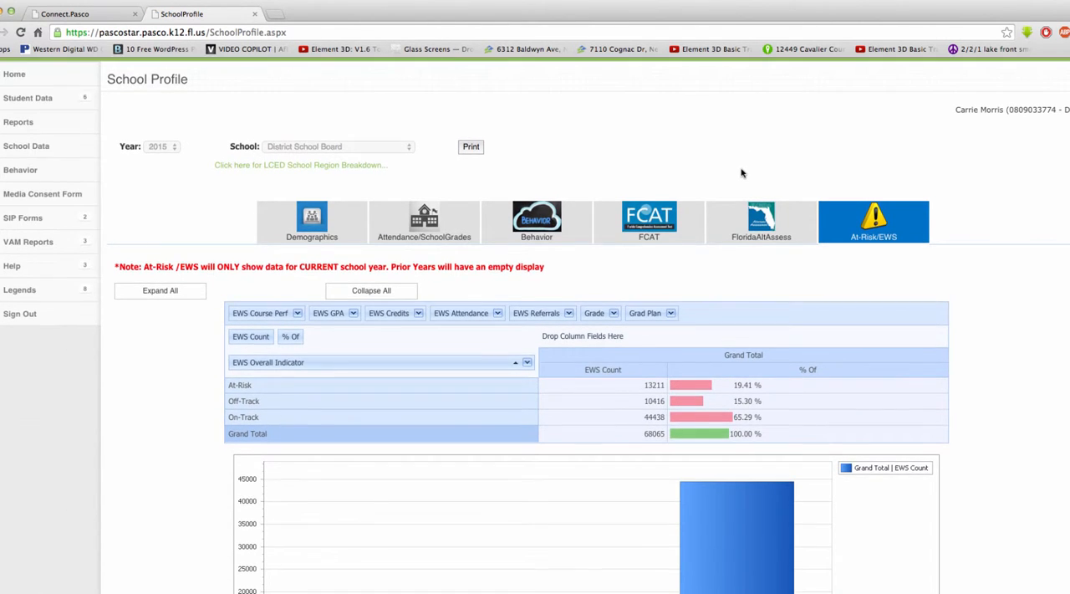
scroll(737, 173, down, 2)
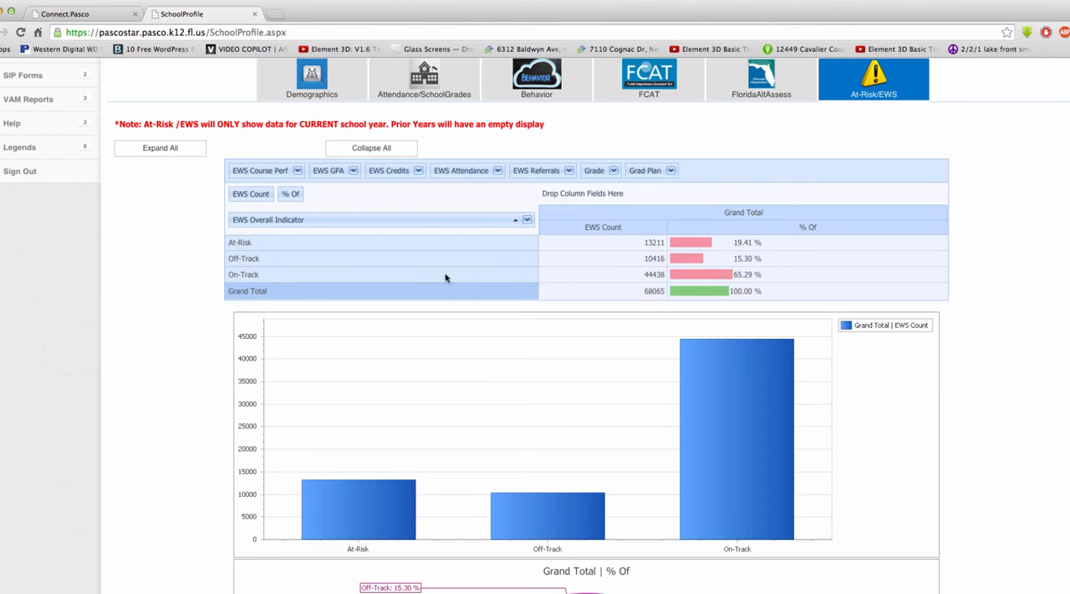
click(591, 172)
drag(596, 173, 595, 200)
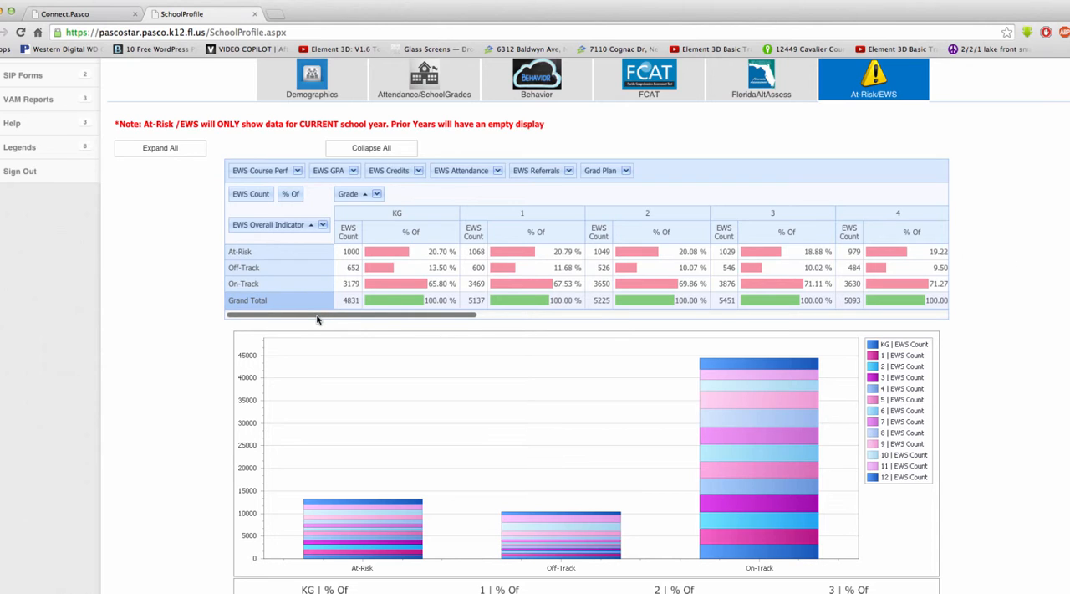
Step: Examine the EWS counts and percentages for all grades in the pivot table, the stacked bar chart and the pie charts
drag(317, 318, 856, 310)
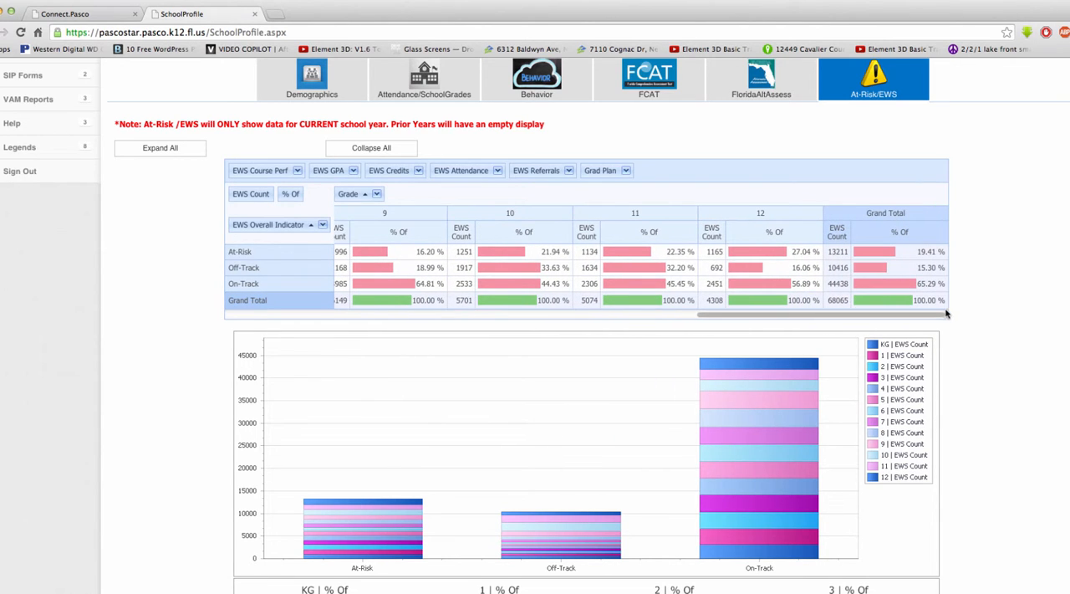
drag(870, 312, 370, 306)
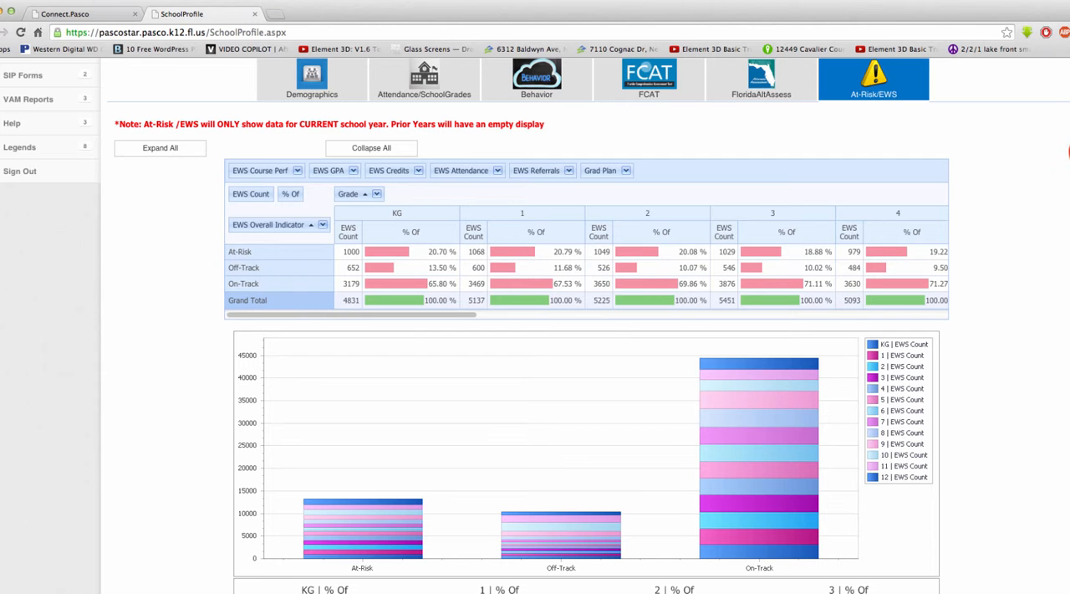
scroll(535, 326, down, 6)
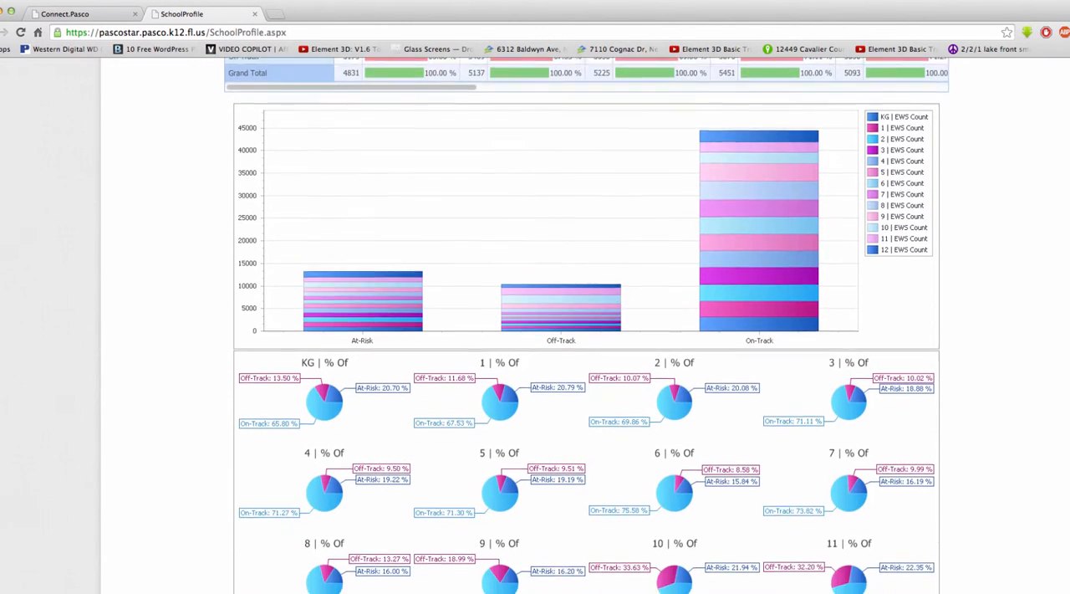
scroll(585, 326, down, 3)
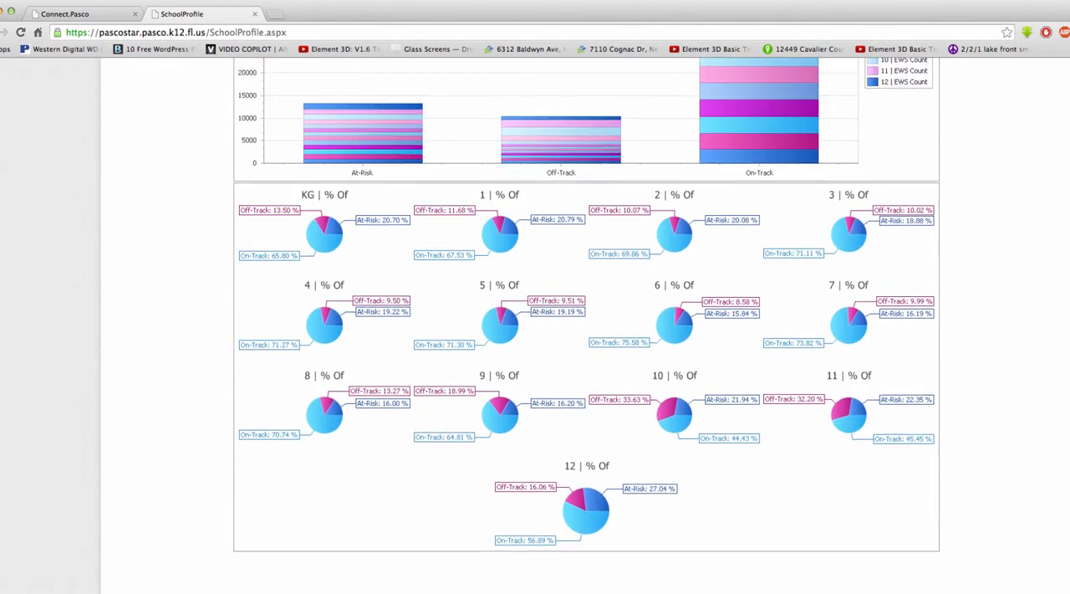
scroll(585, 326, down, 1)
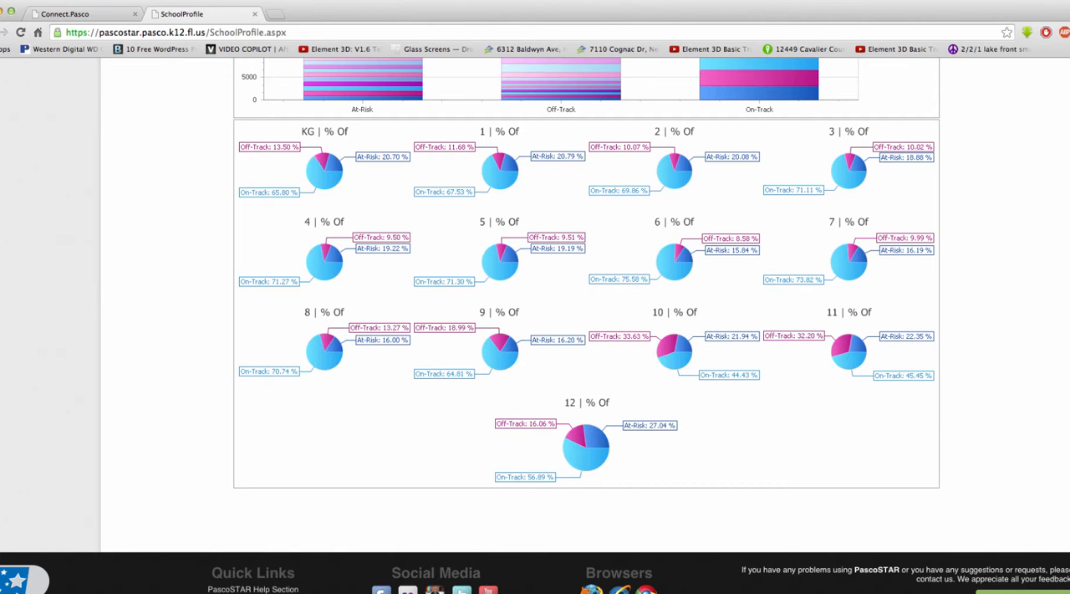
scroll(1066, 372, up, 1)
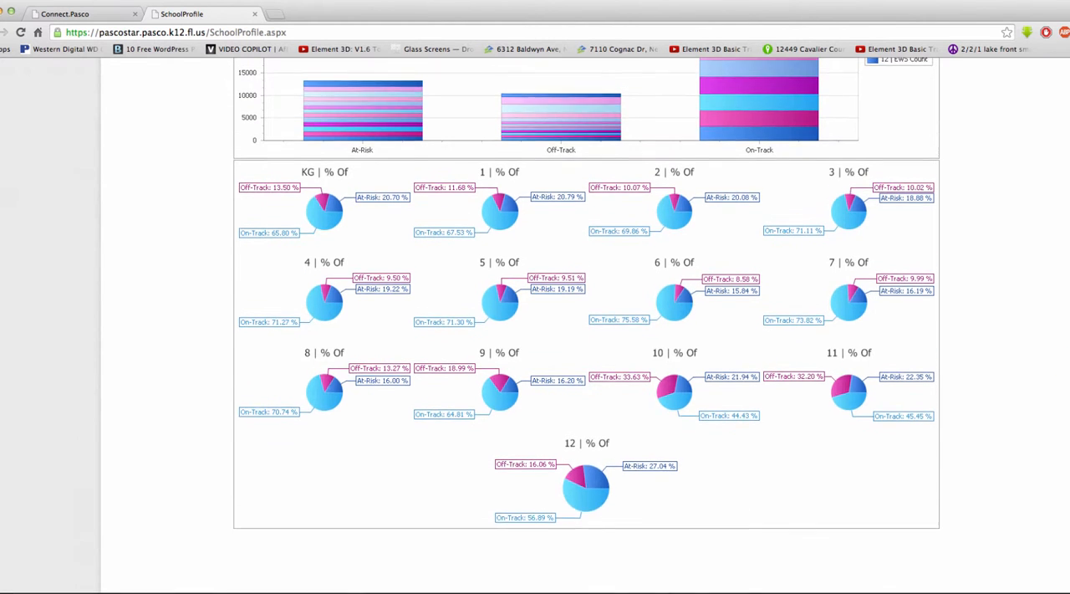
scroll(587, 326, up, 5)
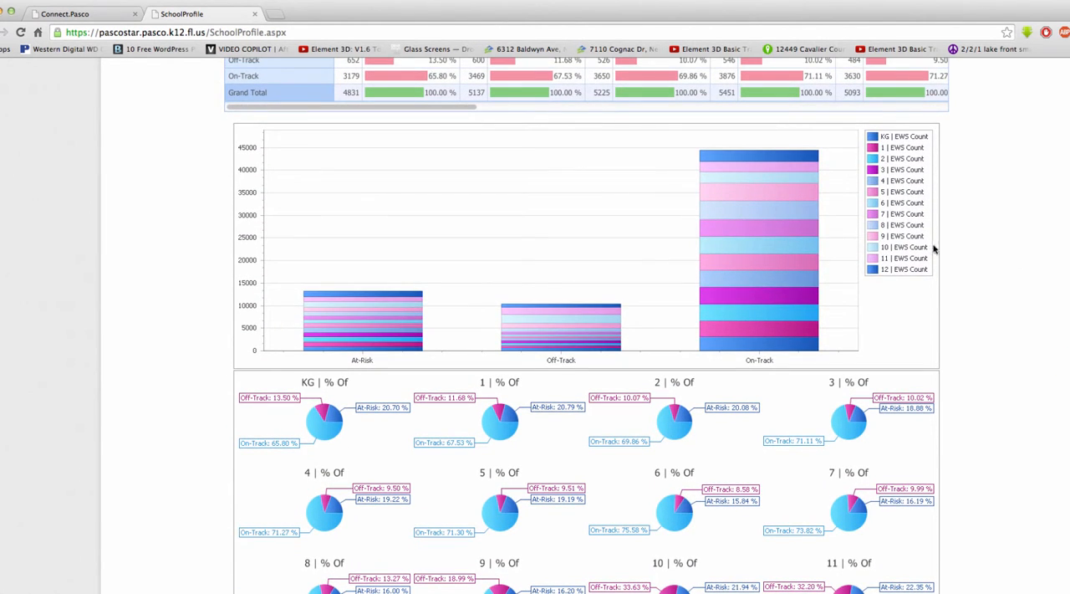
mouse_move(772, 219)
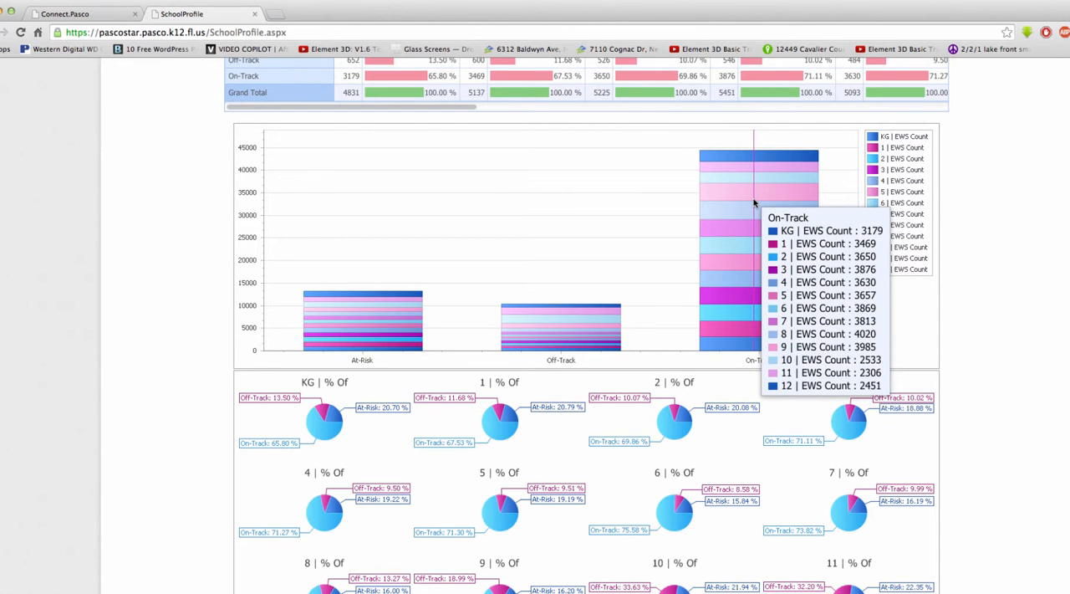
Step: Filter the Grade column field to show only grades KG, 1, 2, 3, 4 and 5
scroll(1062, 284, up, 4)
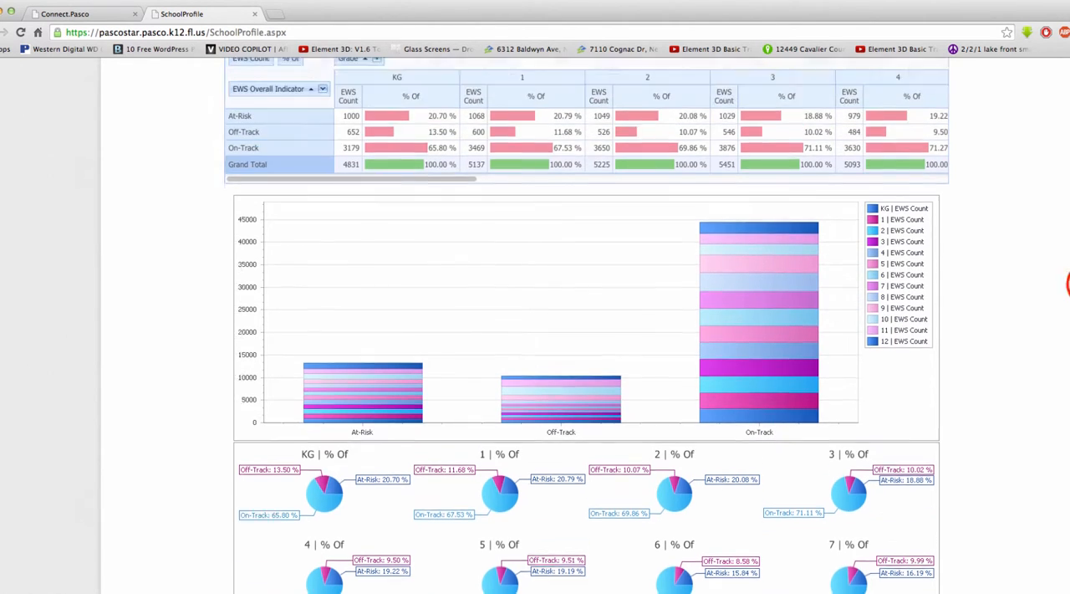
scroll(733, 300, up, 2)
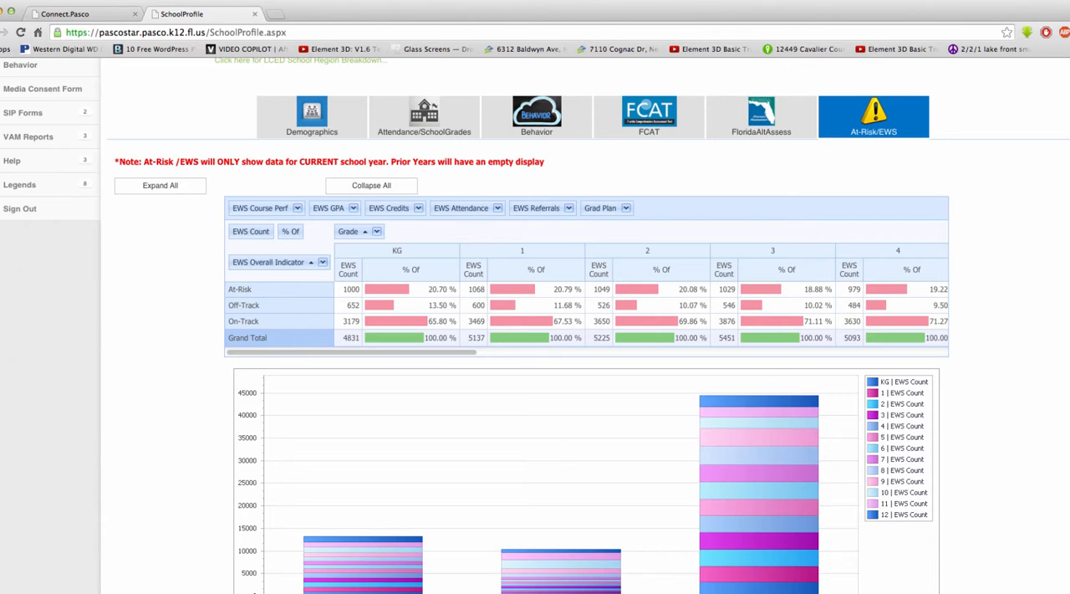
click(376, 233)
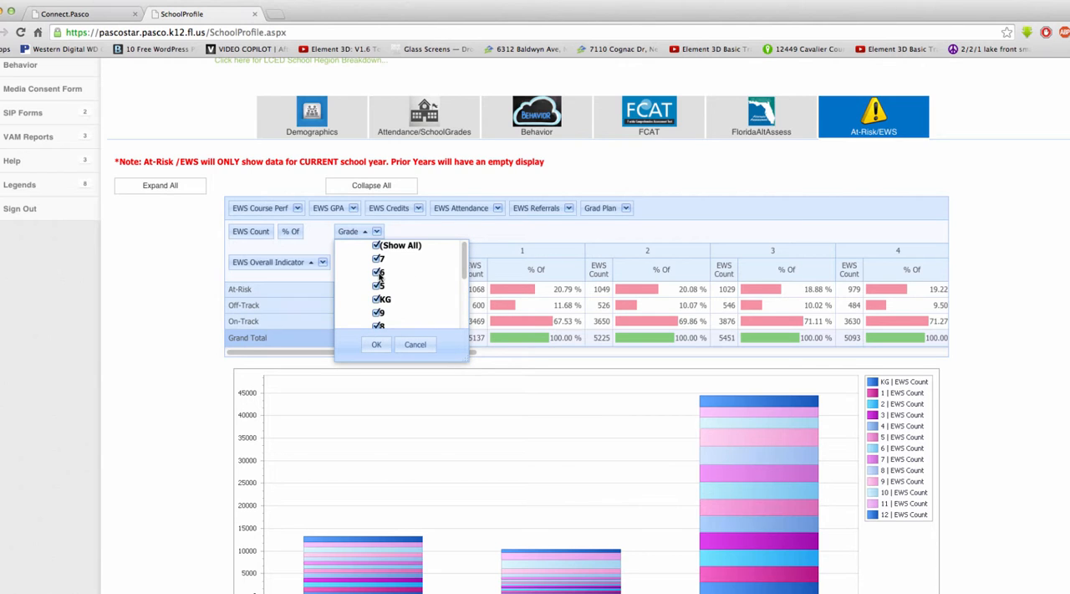
click(377, 245)
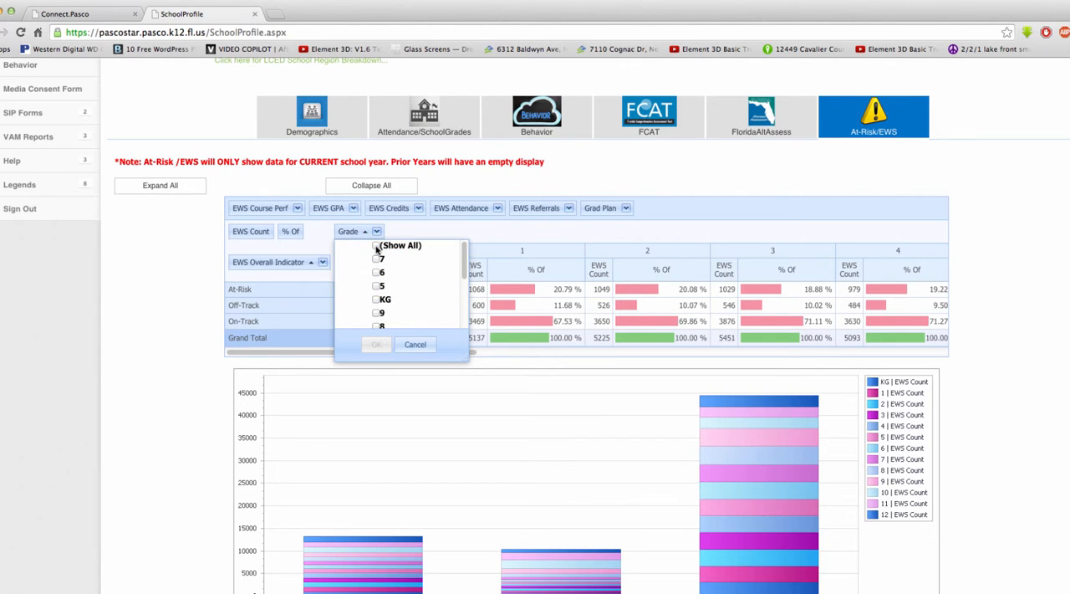
drag(466, 263, 466, 290)
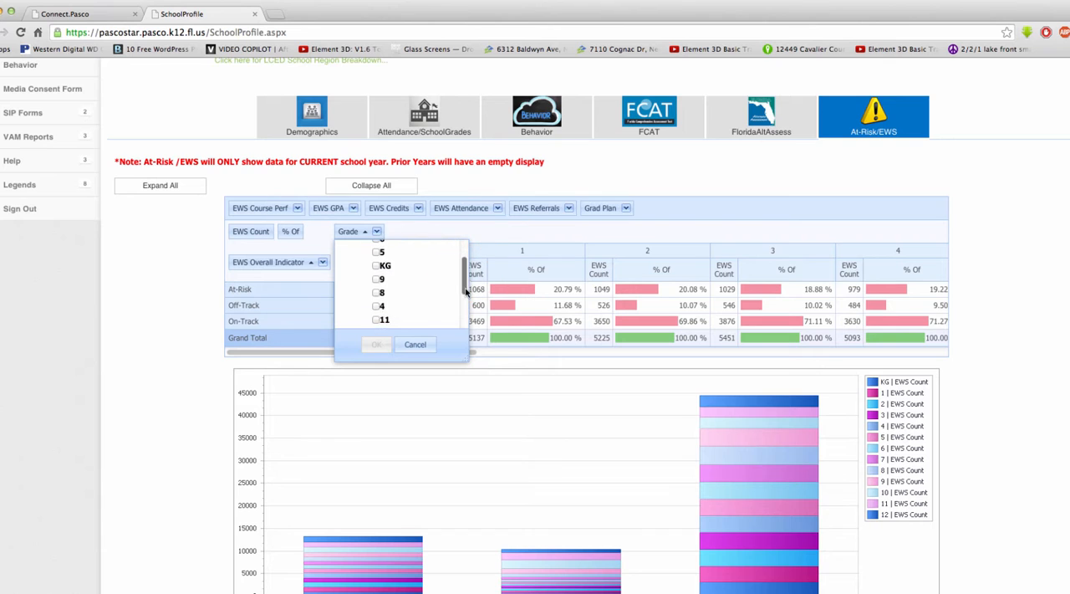
drag(467, 356, 512, 475)
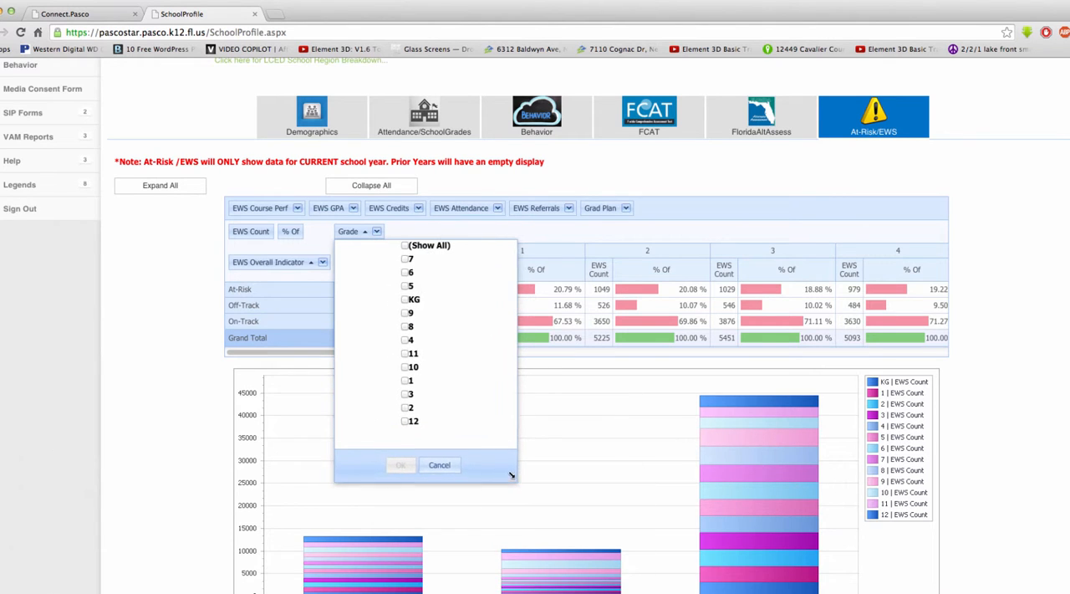
click(406, 299)
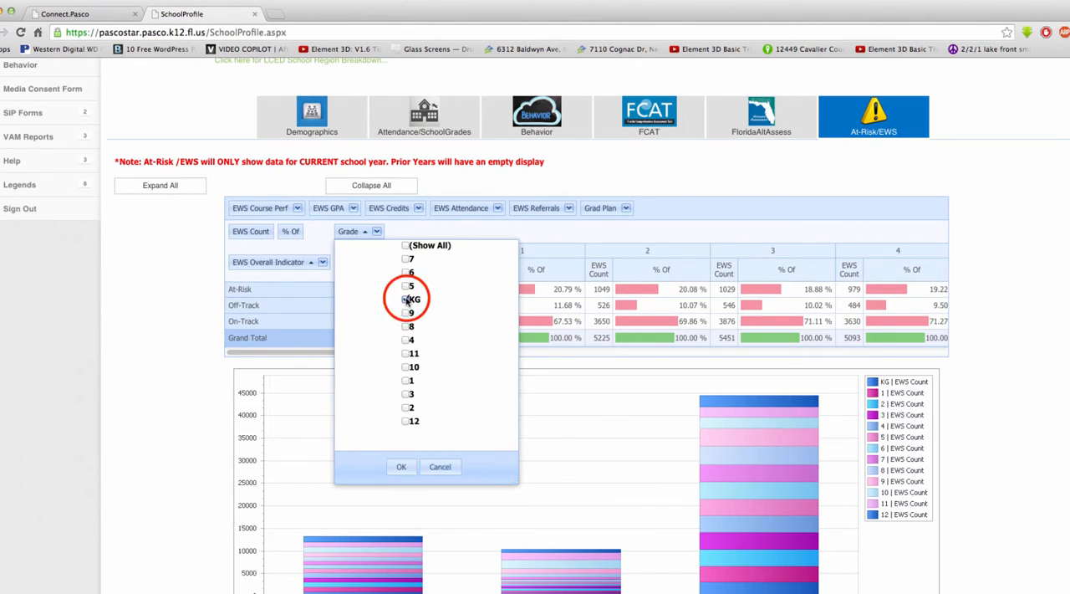
click(406, 380)
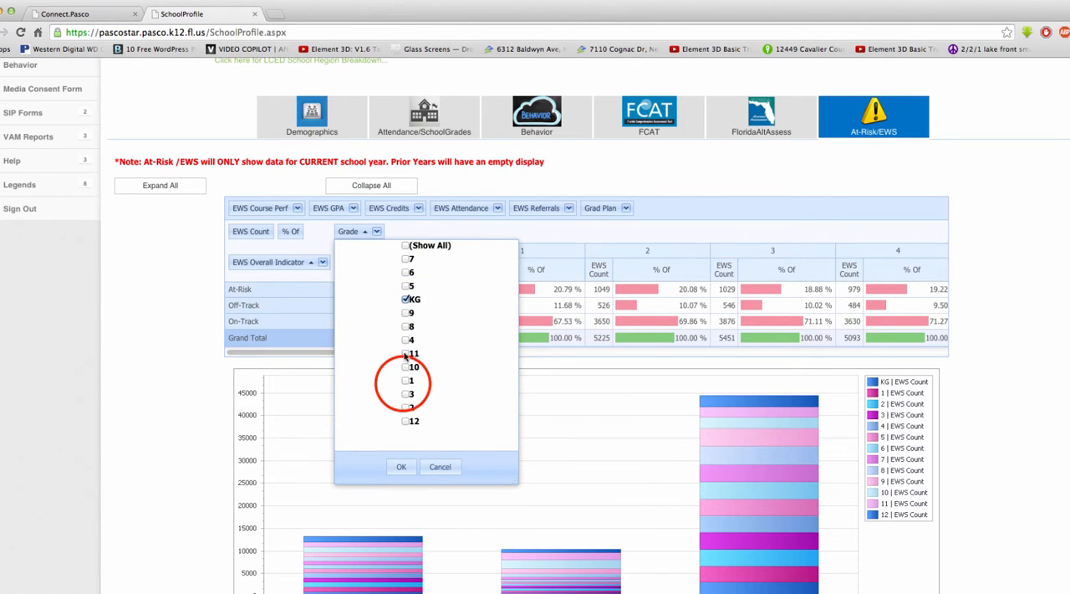
click(409, 407)
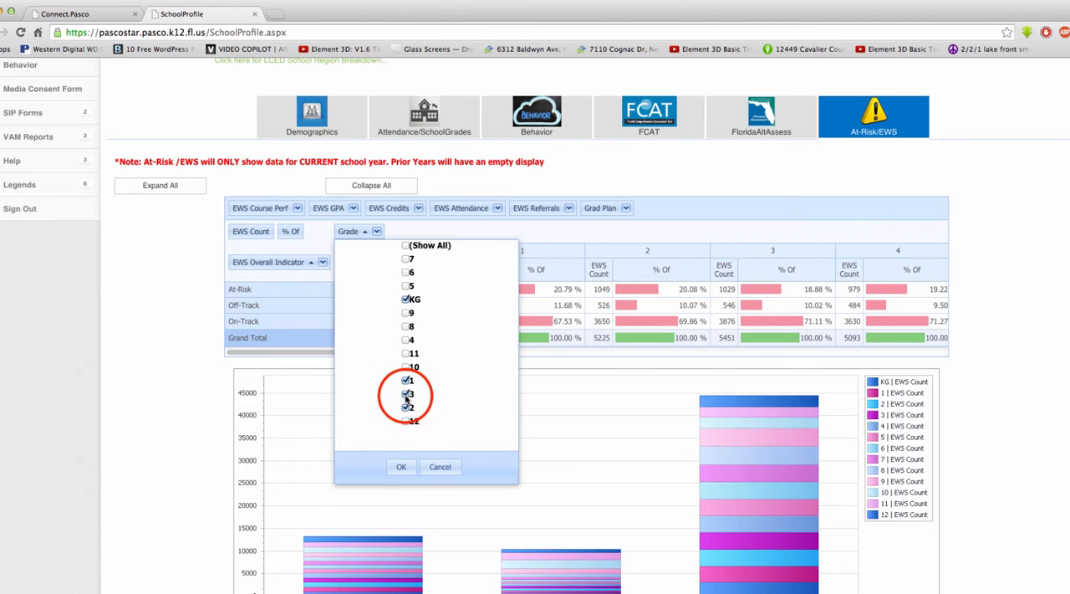
click(406, 339)
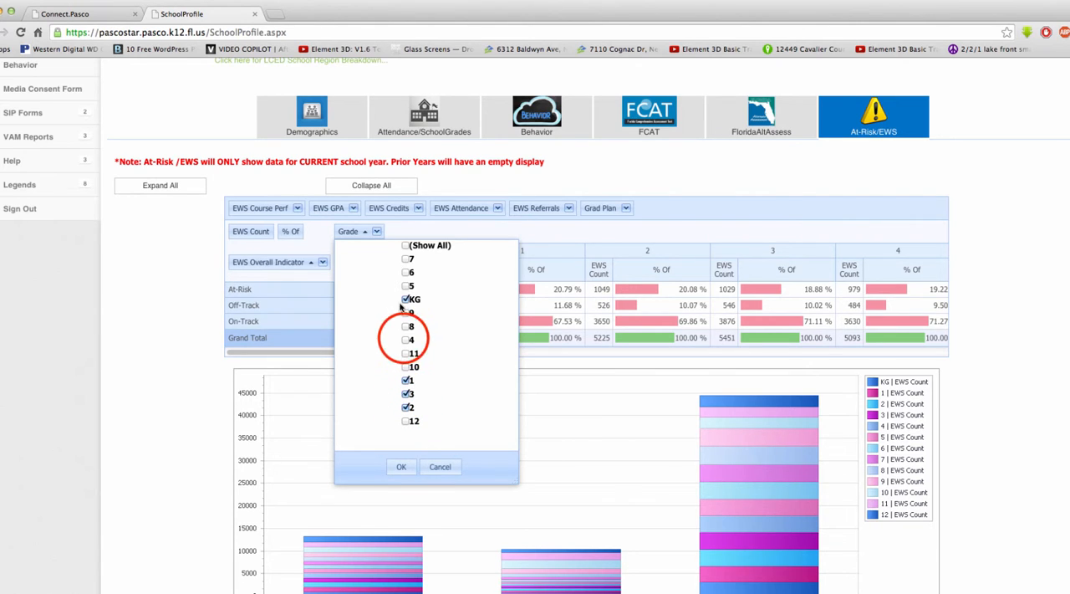
click(405, 287)
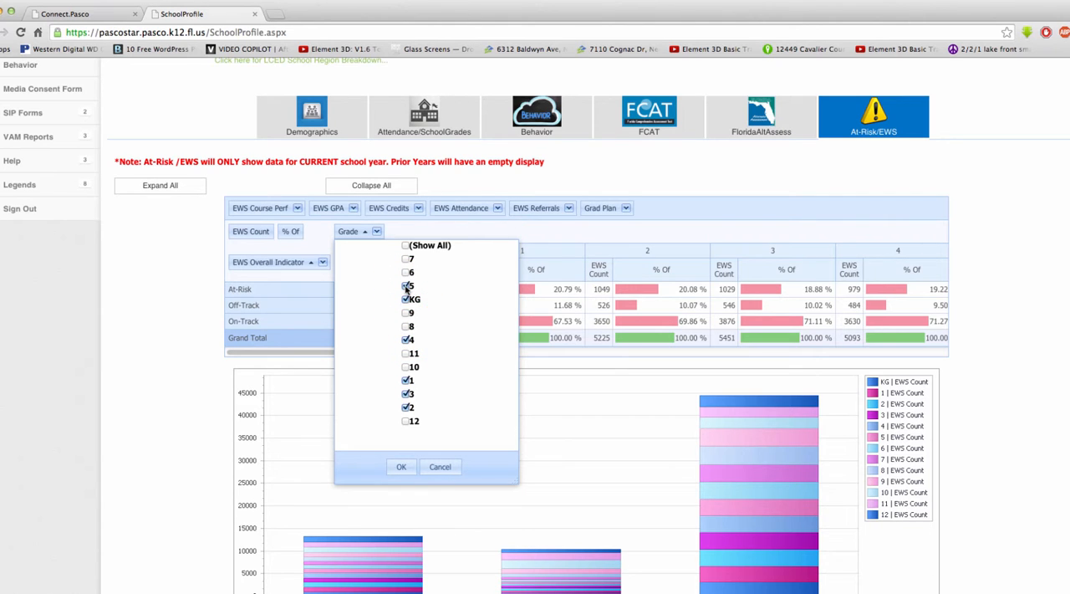
click(401, 466)
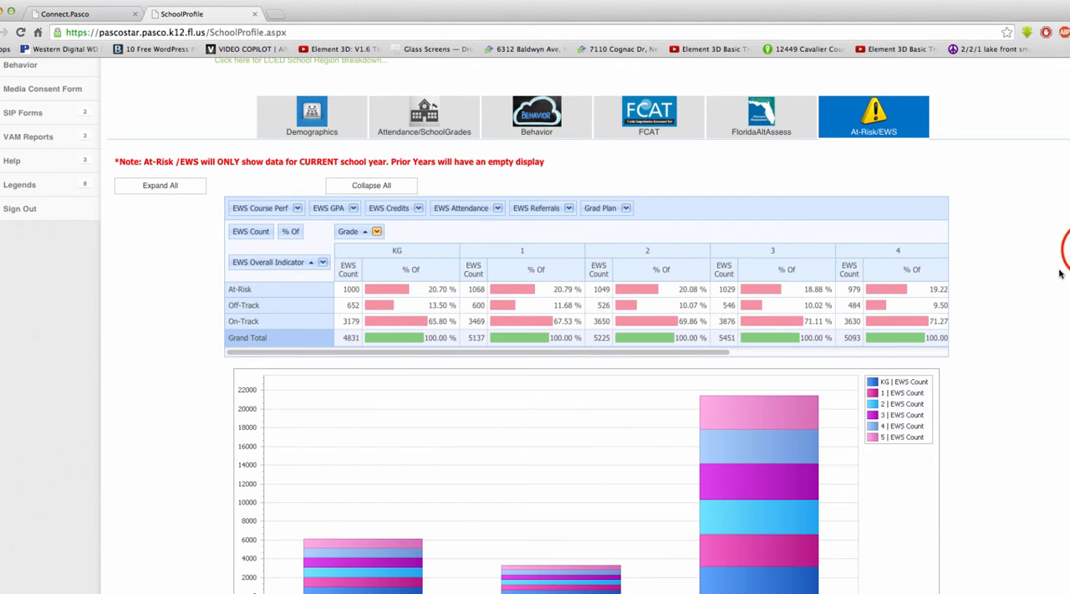
Step: Replace EWS Overall Indicator with EWS Attendance as the pivot table's row field and review the attendance charts by grade
scroll(1060, 251, down, 2)
scroll(585, 334, down, 4)
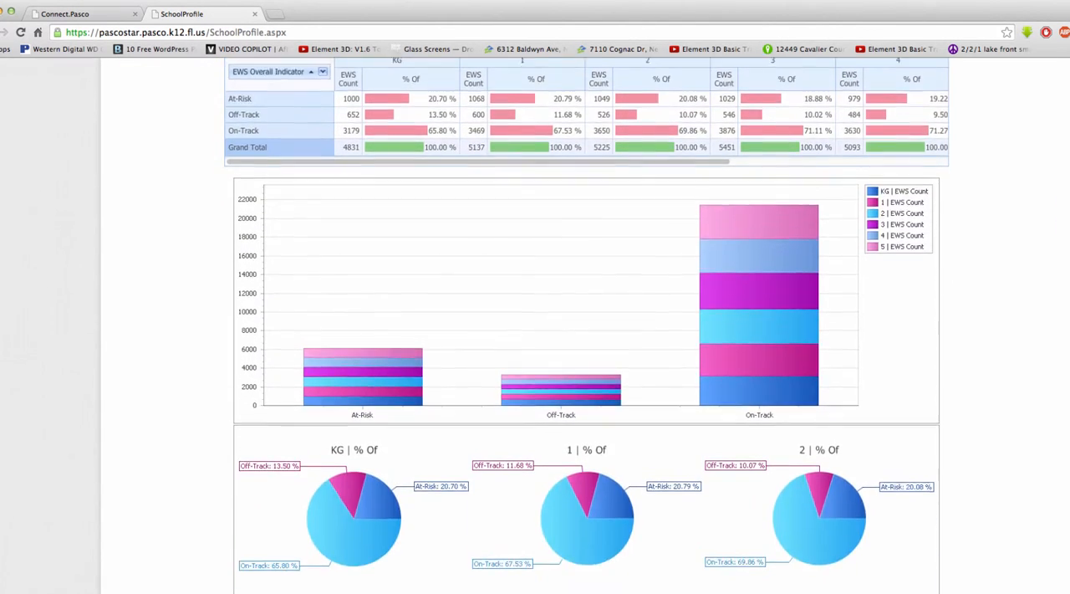
mouse_move(807, 161)
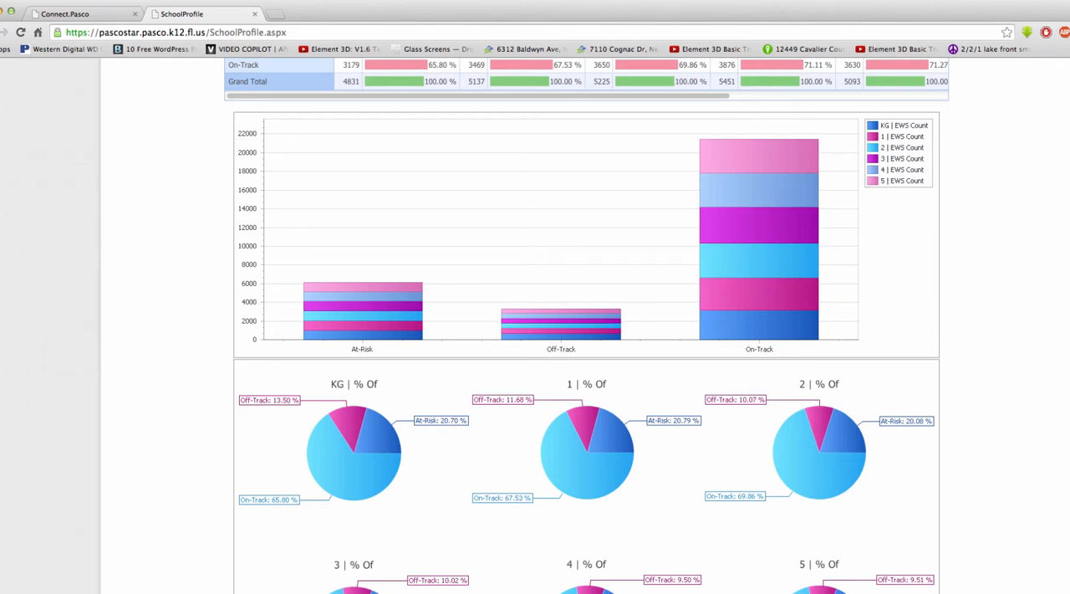
scroll(837, 270, down, 3)
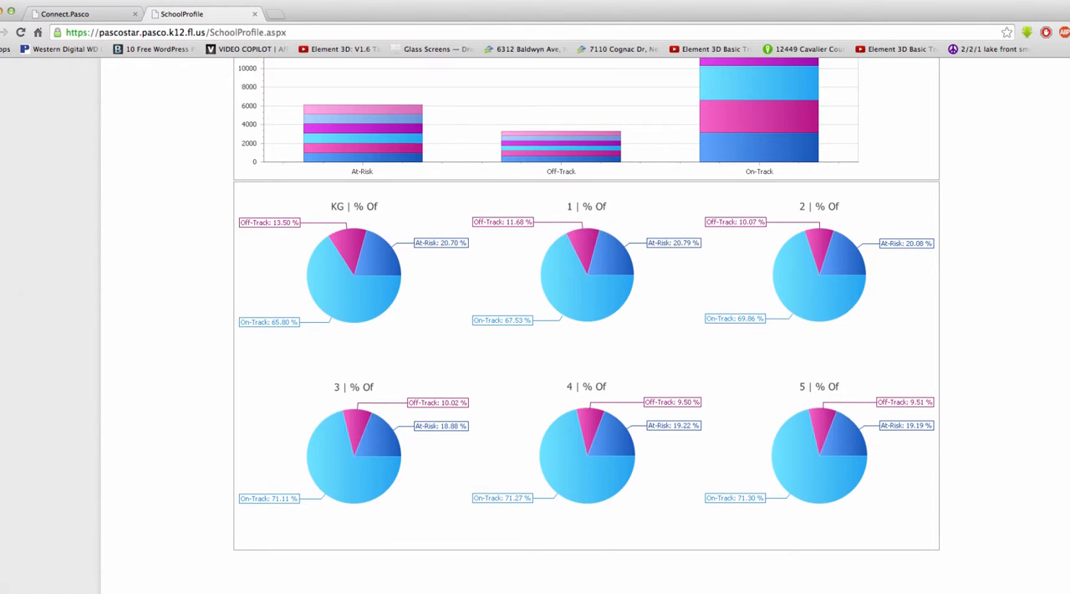
scroll(1059, 135, up, 8)
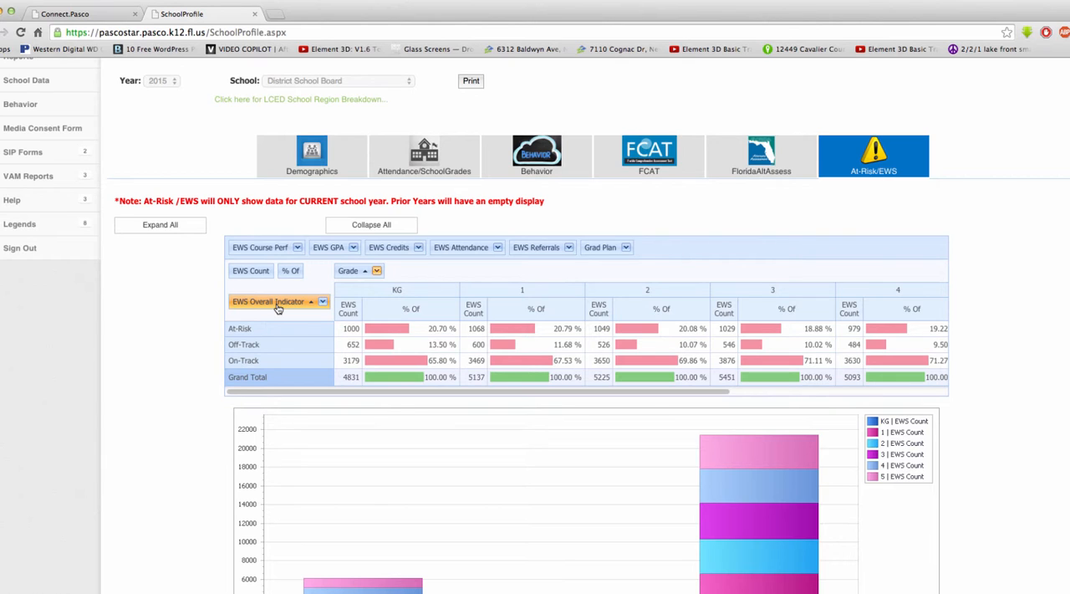
drag(278, 308, 659, 248)
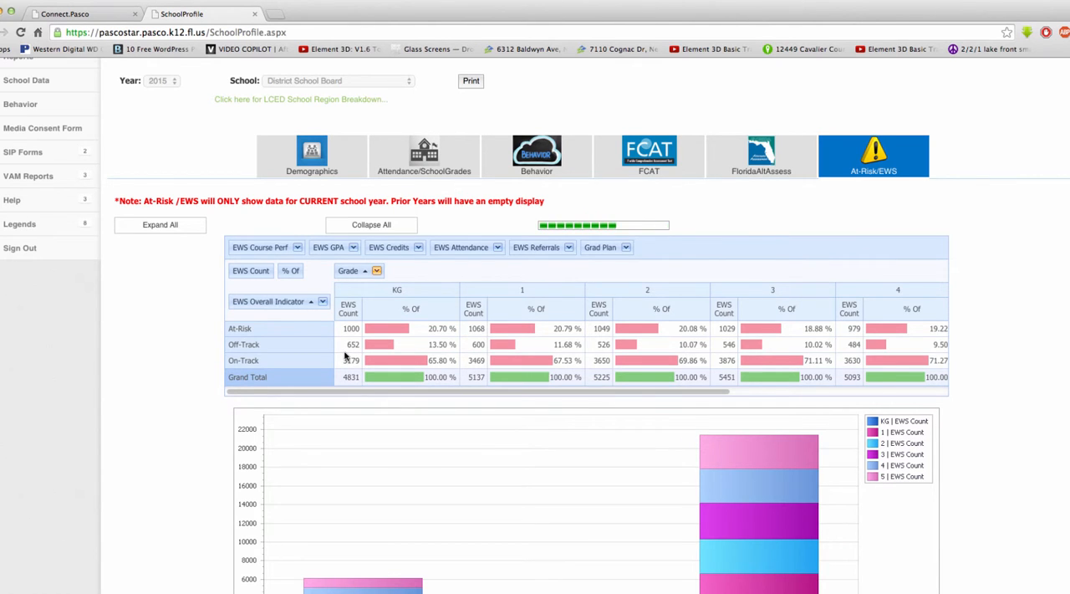
drag(452, 247, 248, 306)
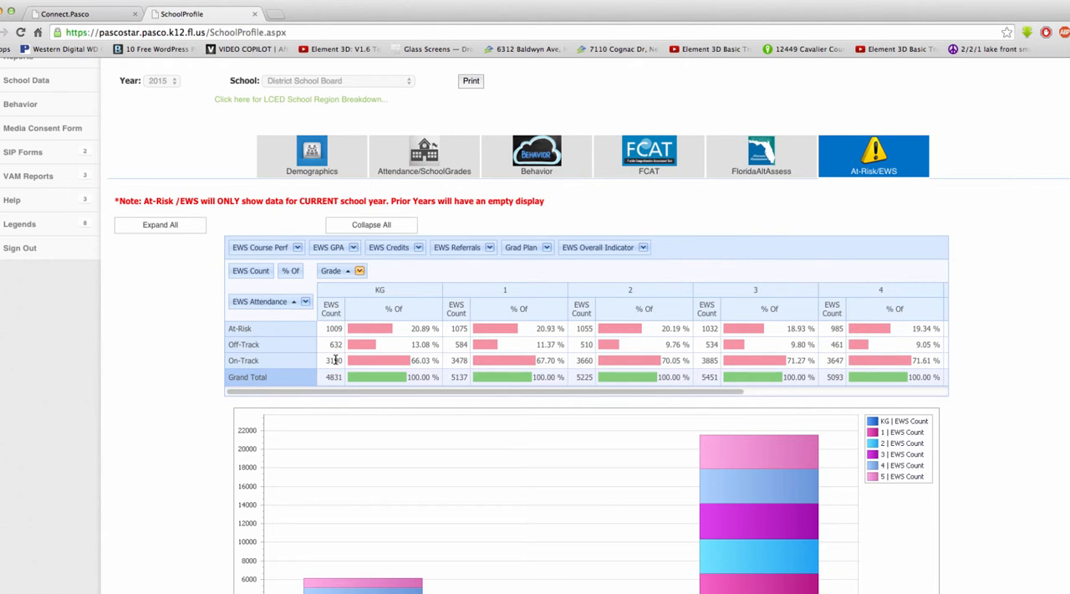
scroll(571, 341, down, 5)
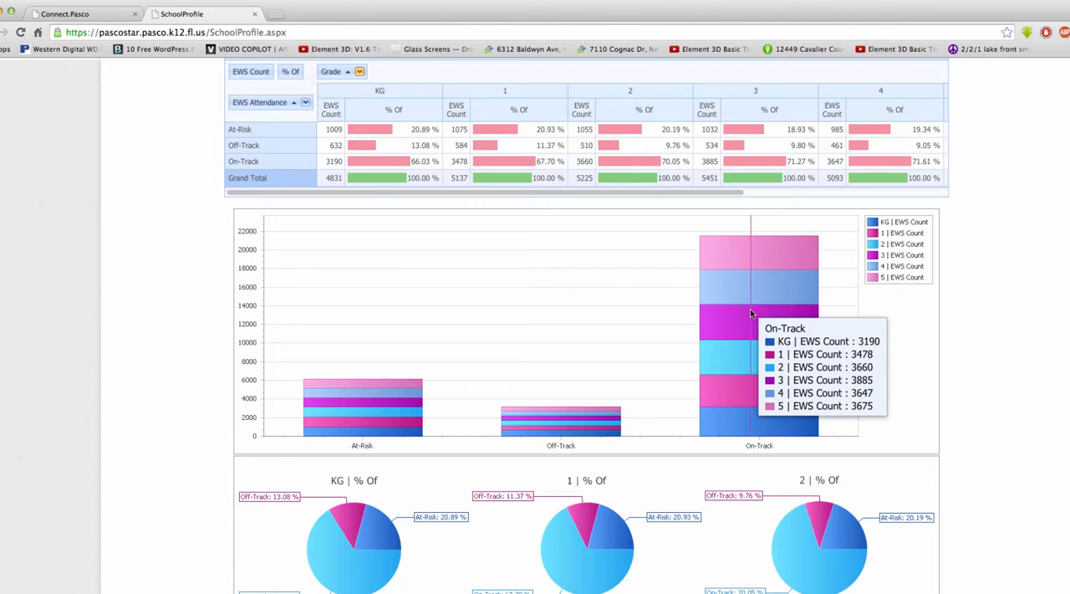
scroll(752, 335, down, 10)
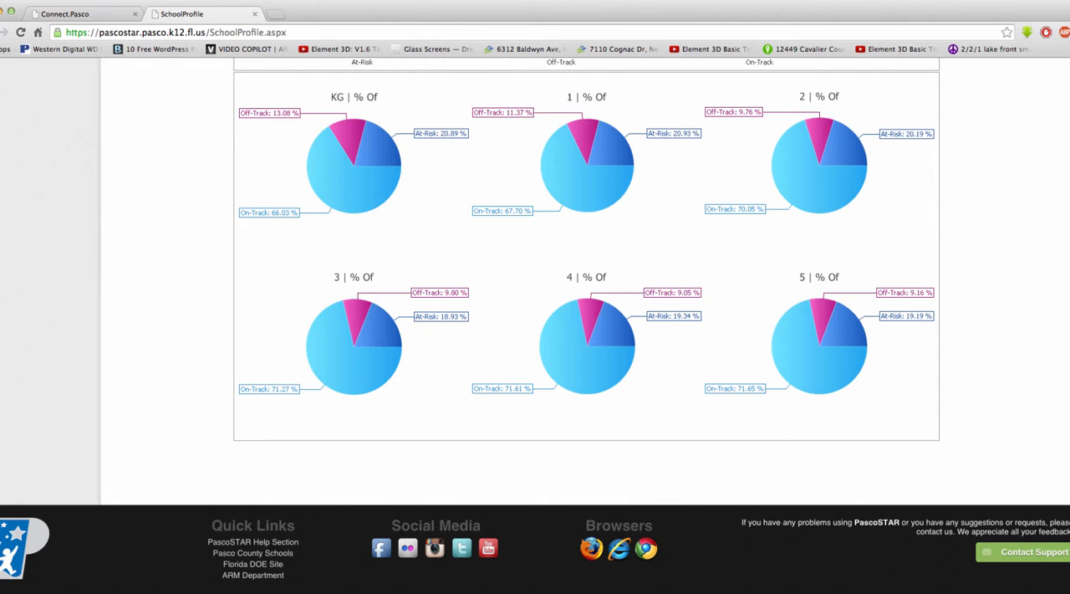
Step: Switch the School Profile data to school 01 - Central Region and review its attendance table and charts by grade
scroll(1062, 376, up, 4)
scroll(535, 334, up, 12)
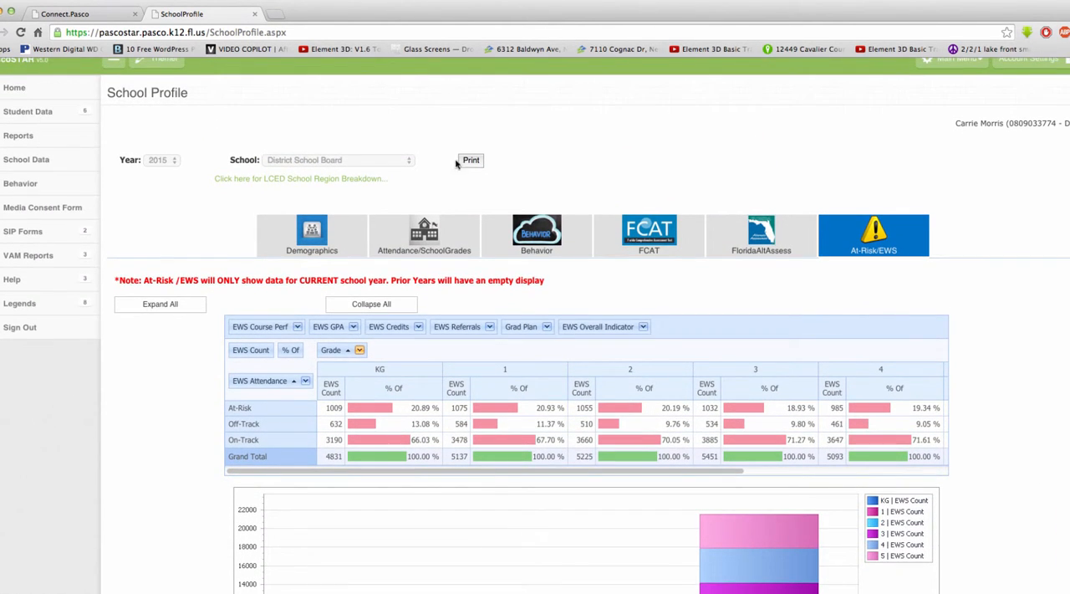
click(409, 162)
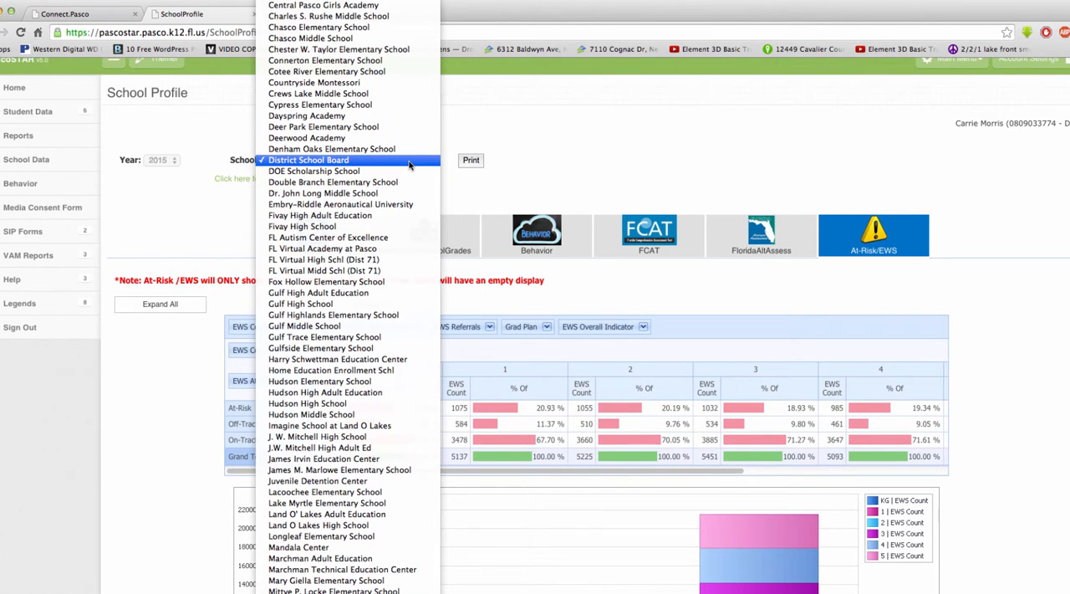
scroll(413, 4, up, 5)
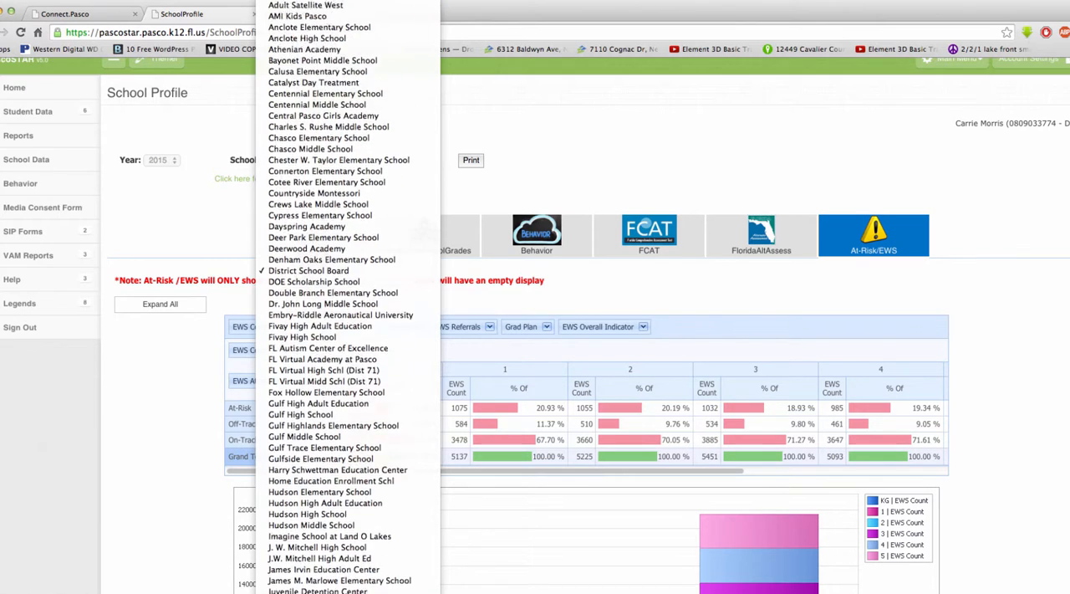
click(370, 2)
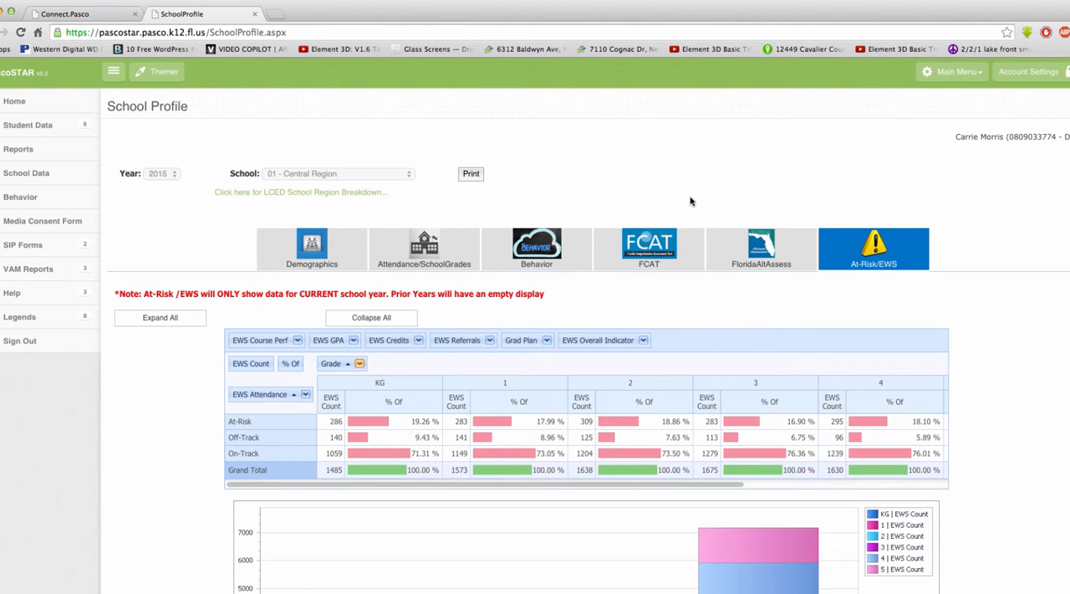
scroll(691, 202, down, 5)
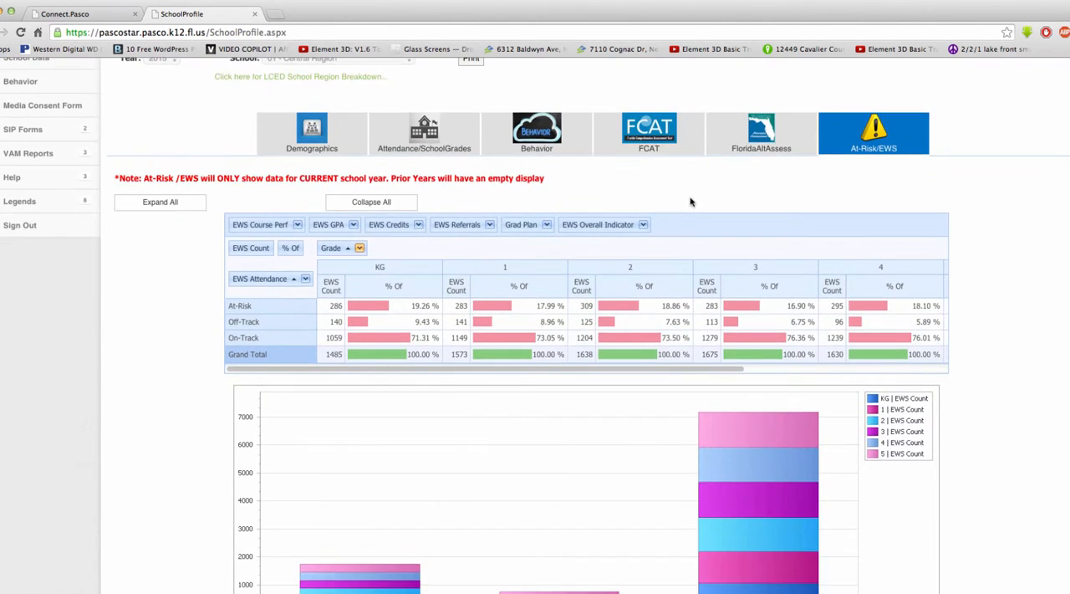
scroll(691, 202, down, 3)
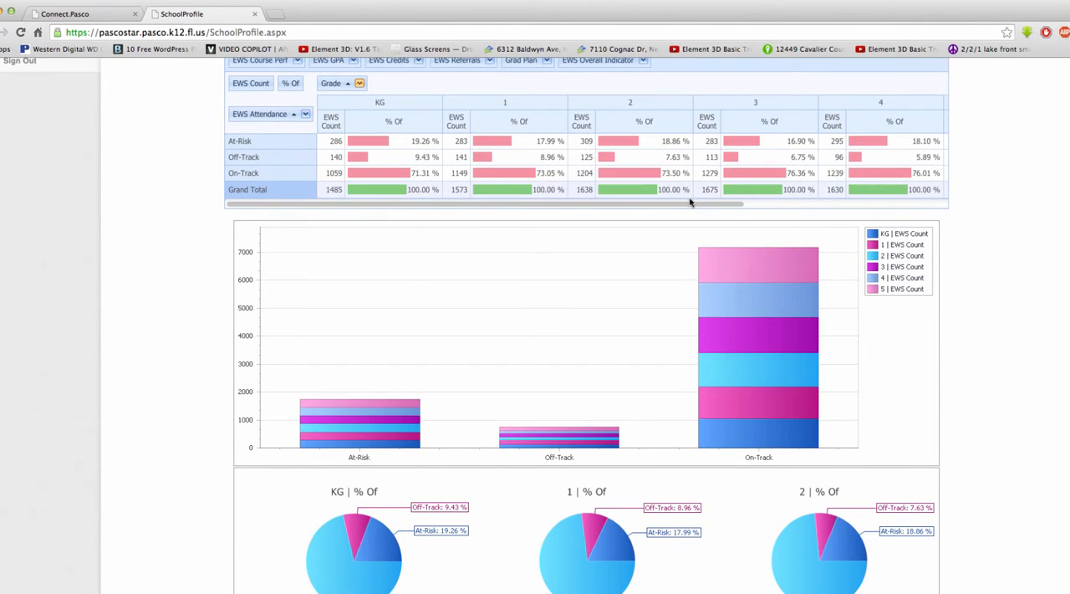
Step: Set the school to Denham Oaks Elementary School and review its attendance percentages in the pivot table, bar chart and pie charts
scroll(690, 202, up, 8)
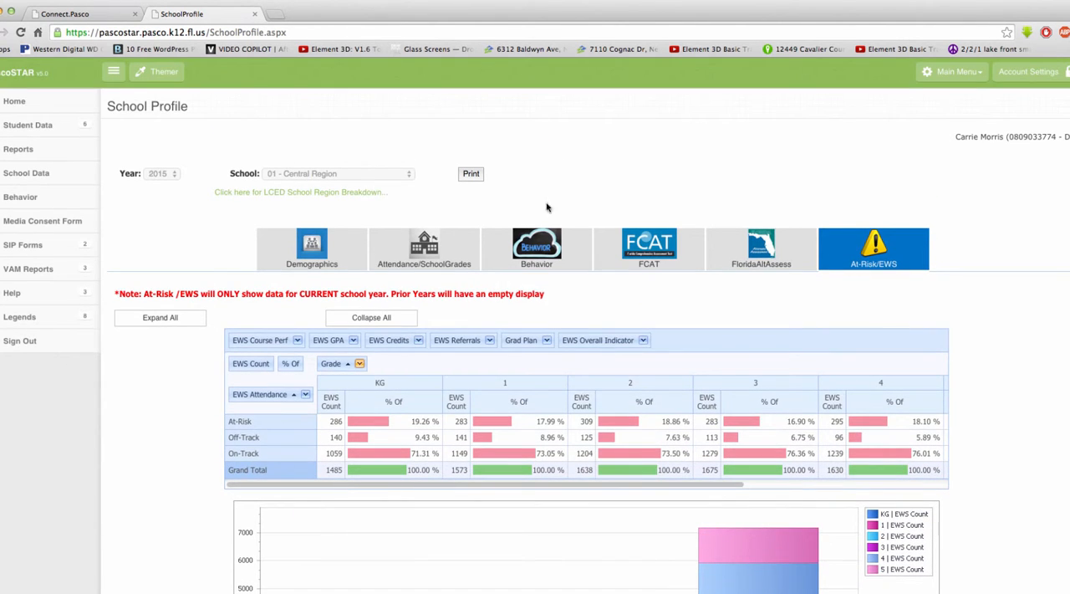
click(395, 175)
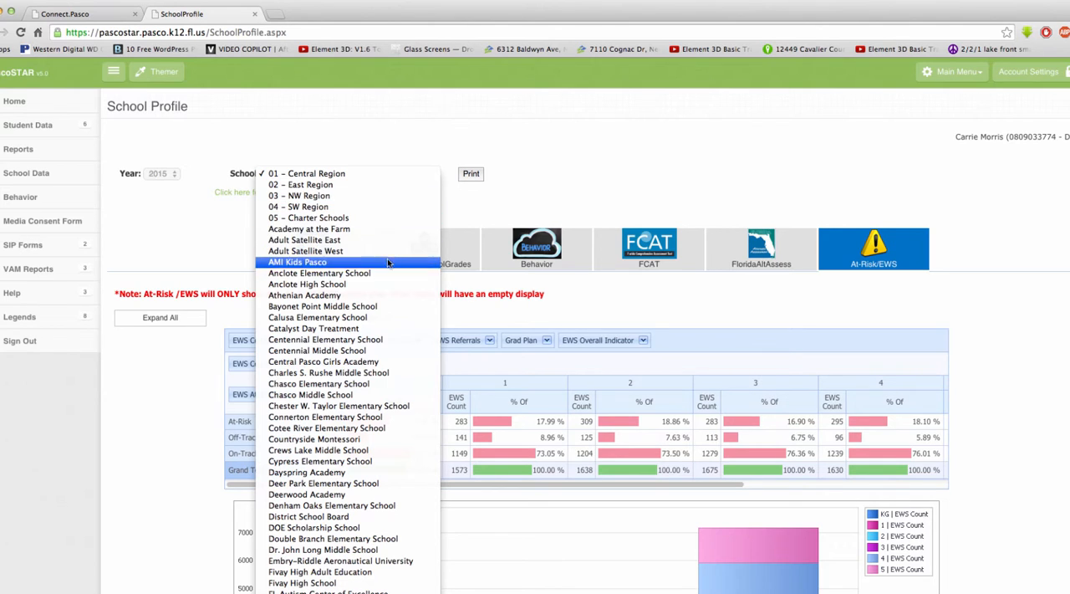
click(387, 507)
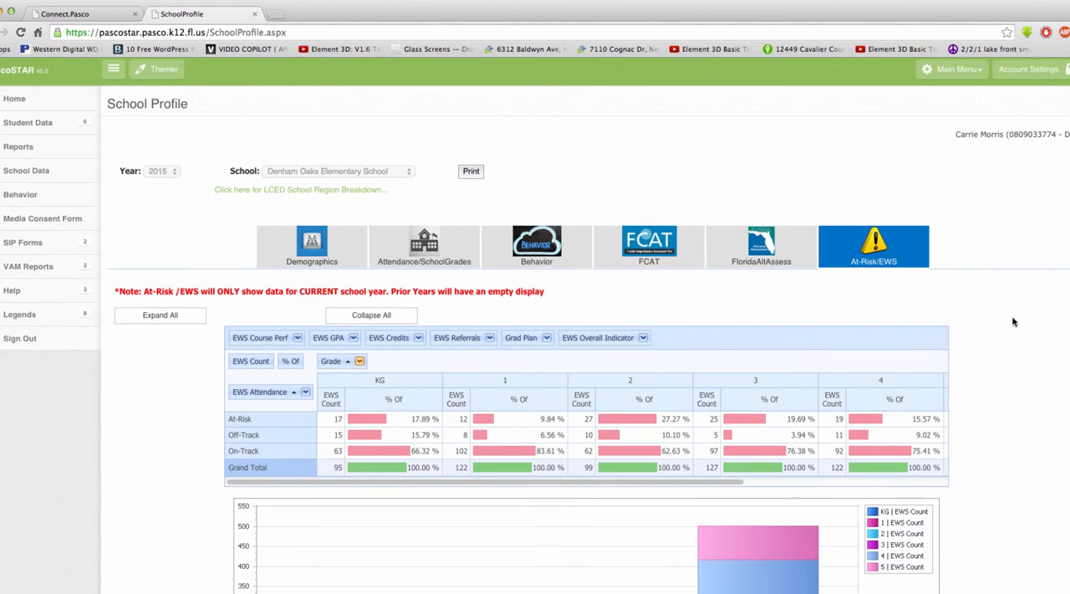
scroll(1014, 322, down, 5)
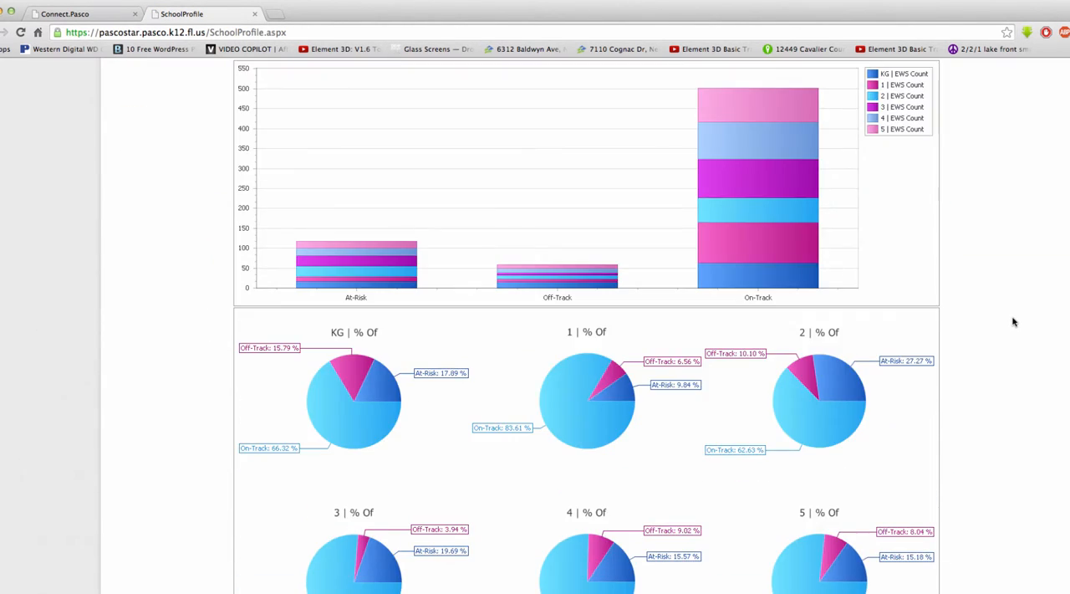
scroll(1013, 322, up, 3)
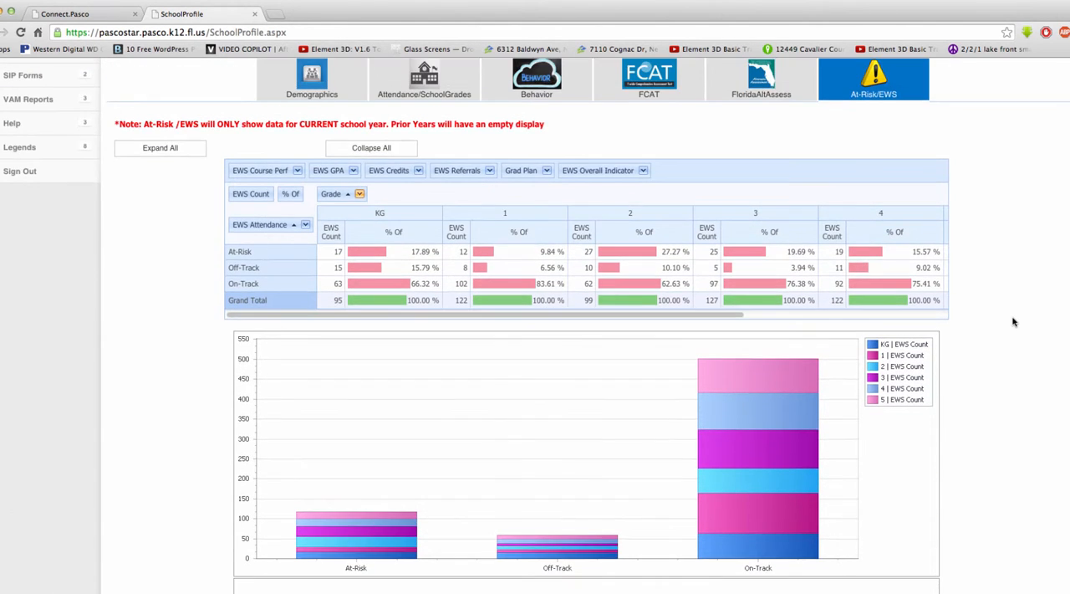
scroll(1013, 322, up, 1)
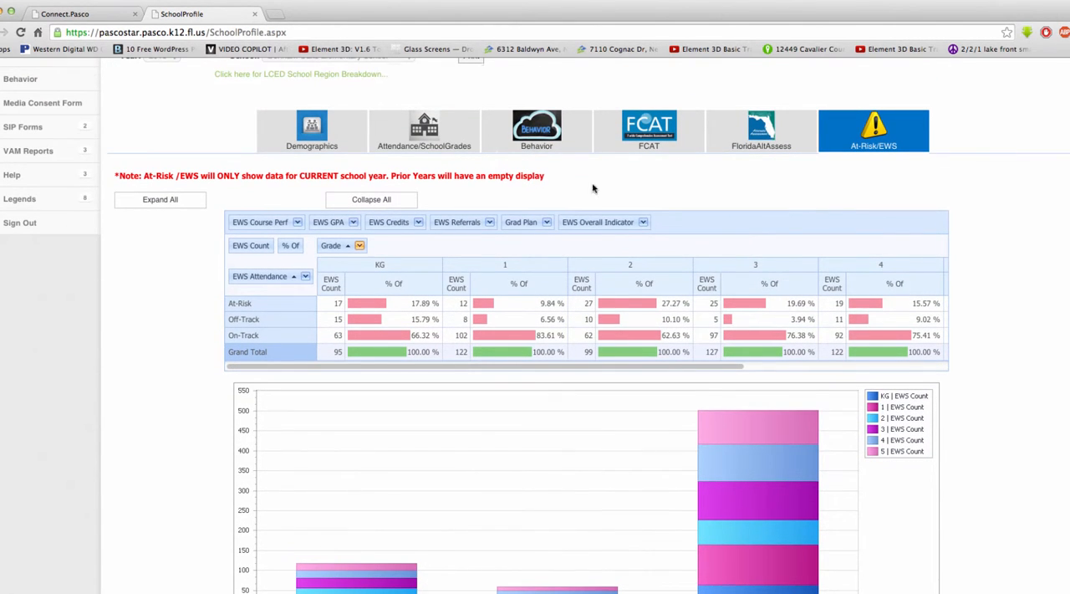
Step: Open the LCED School Region Breakdown page to view the region map and school list, and return to the School Profile
click(357, 75)
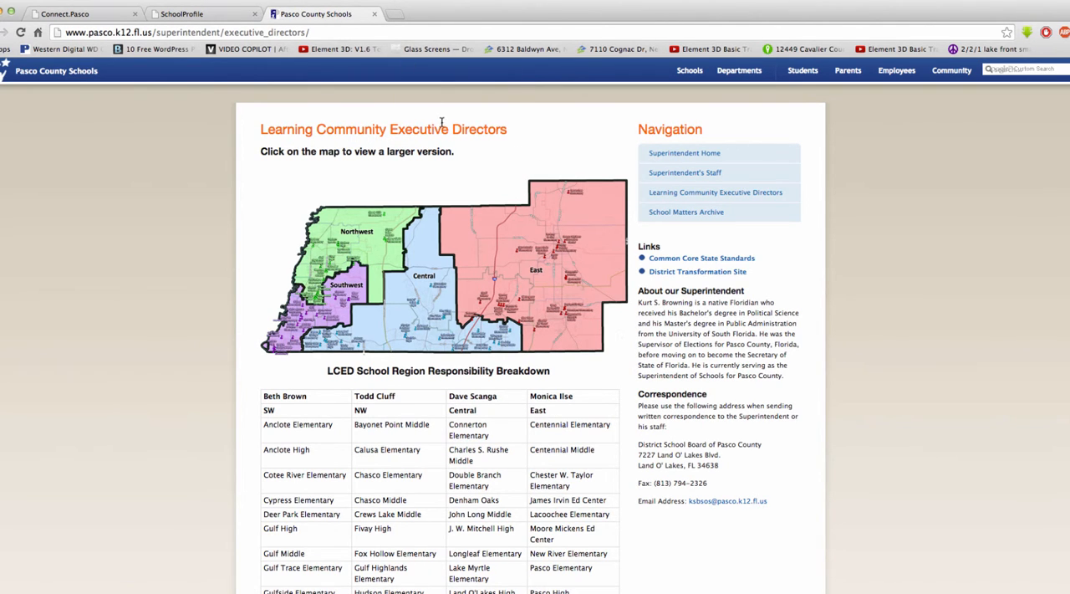
click(373, 16)
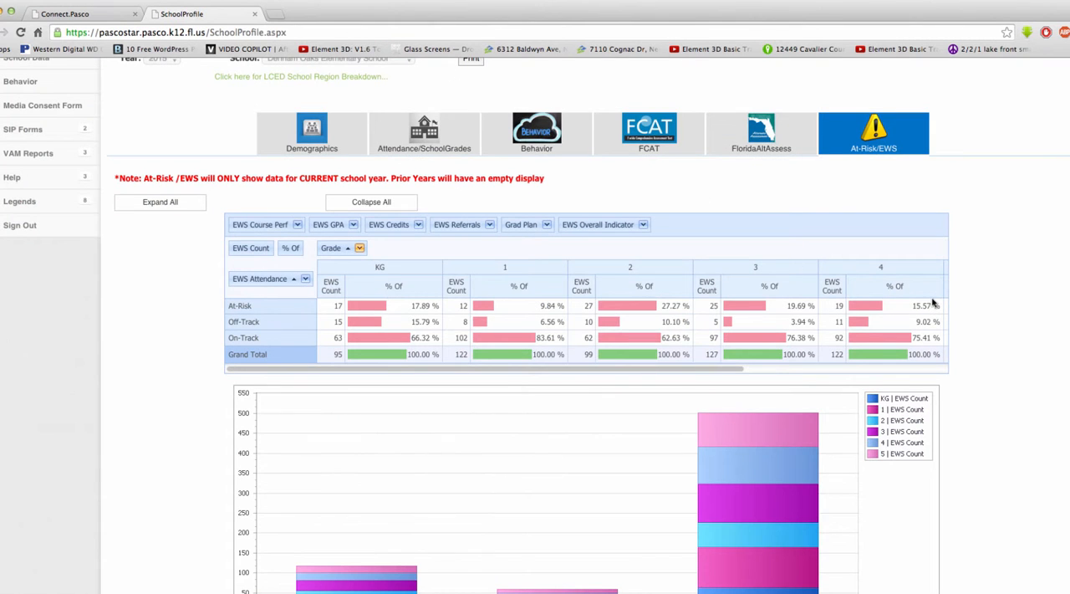
scroll(1045, 306, down, 5)
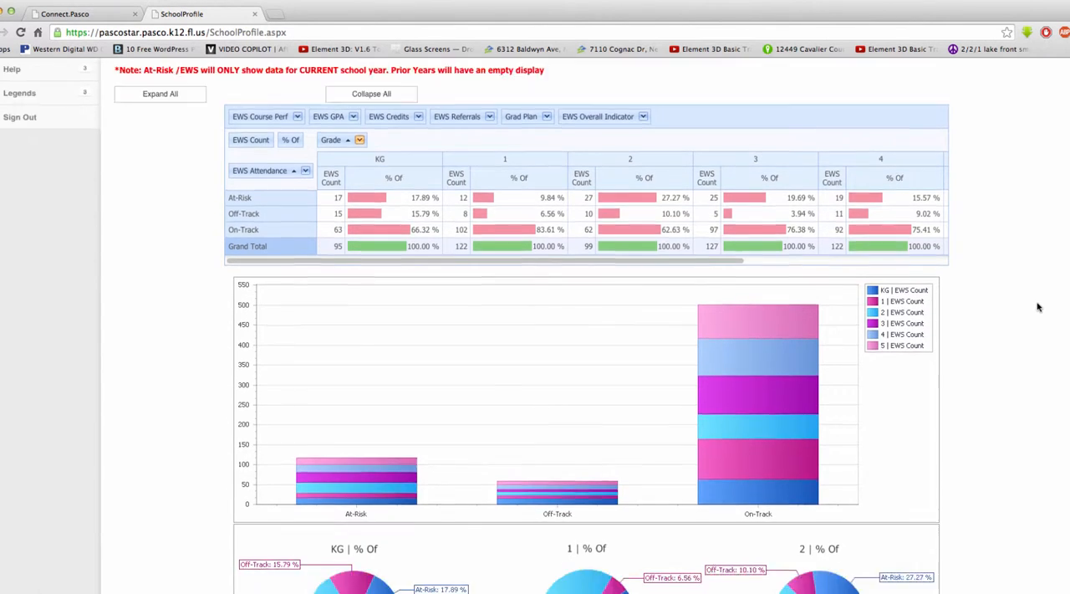
scroll(1037, 307, up, 5)
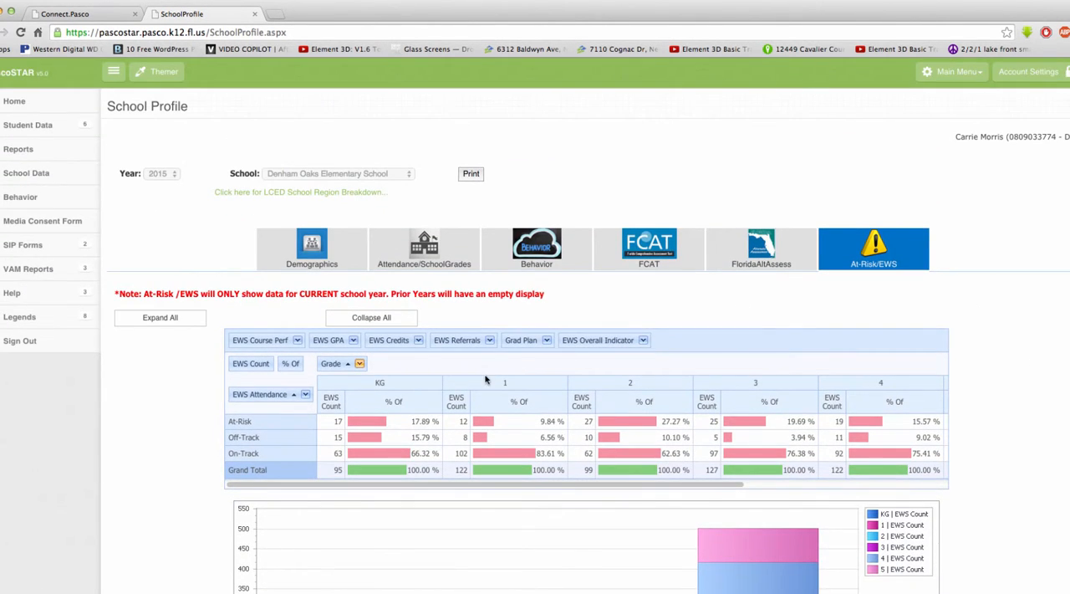
Step: Replace EWS Attendance with EWS Course Perf as the pivot table's row field and review the course performance chart by grade
mouse_move(333, 364)
mouse_down()
mouse_move(395, 368)
mouse_move(327, 370)
mouse_move(340, 371)
mouse_up()
drag(266, 394, 711, 351)
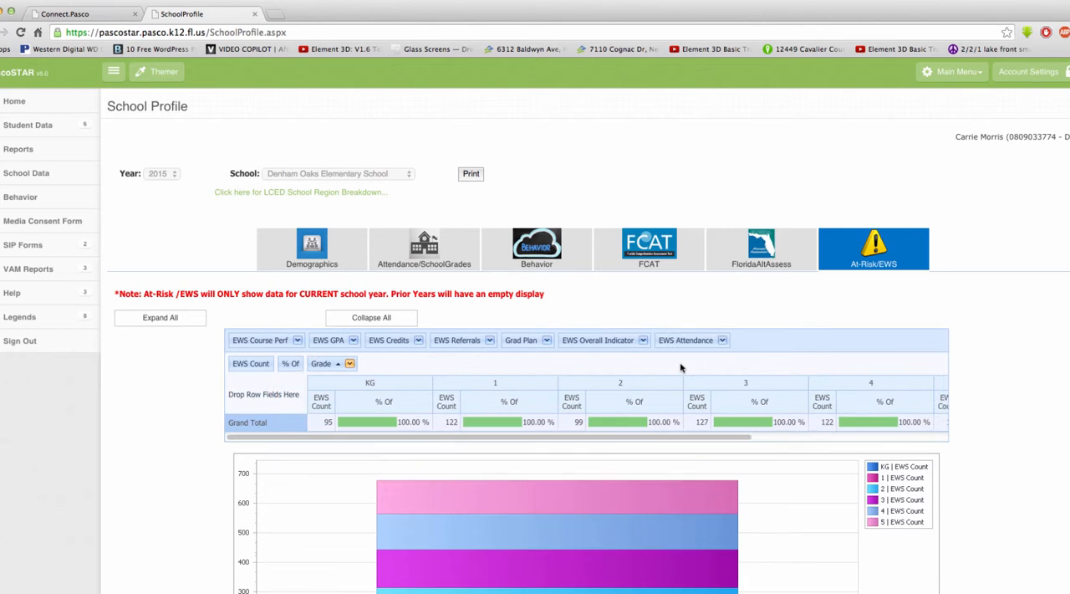
drag(251, 340, 261, 395)
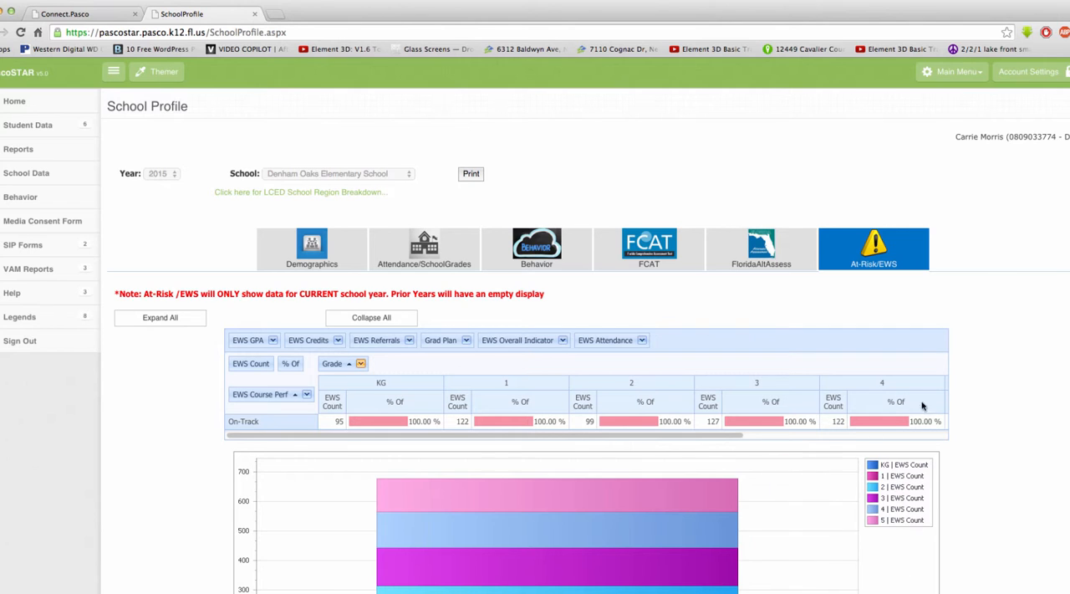
scroll(1022, 367, down, 3)
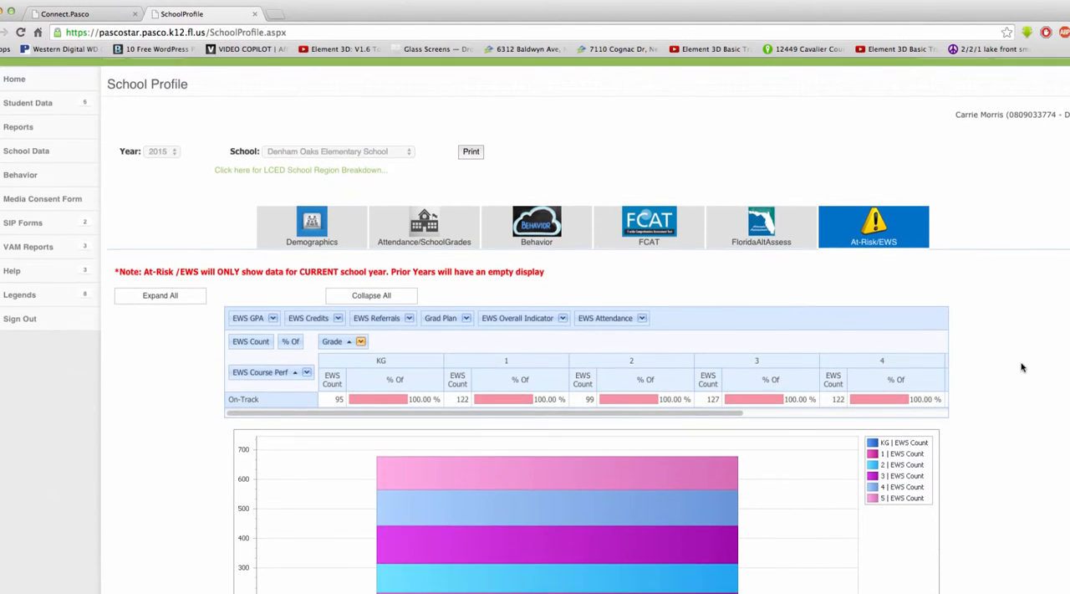
scroll(1022, 367, down, 1)
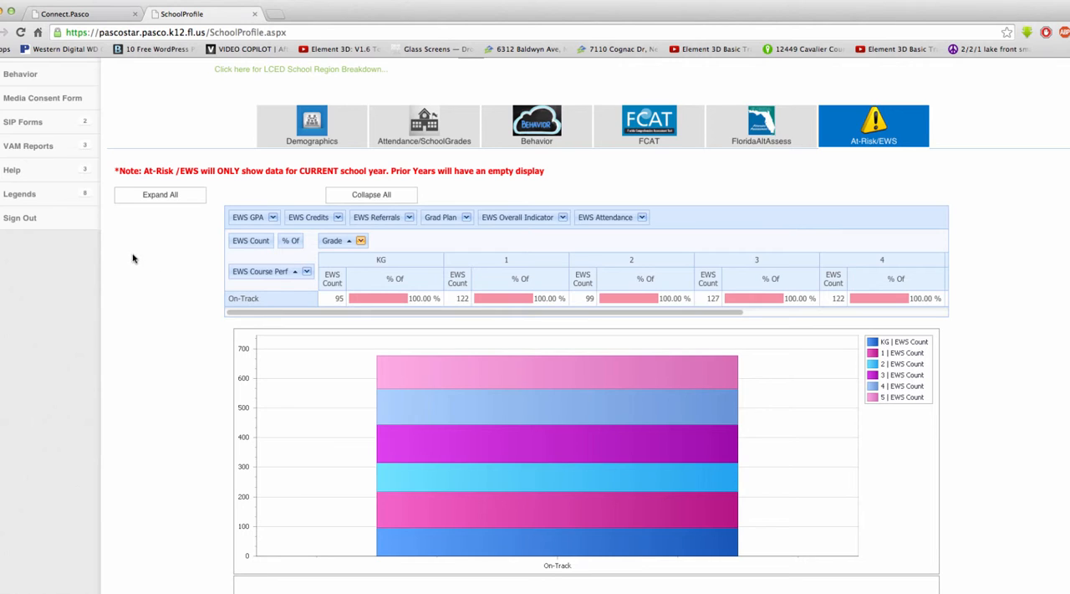
Step: Open the EWS At-Risk legend and find the Elementary School (Grades 3-5) EWS Indicators
click(60, 204)
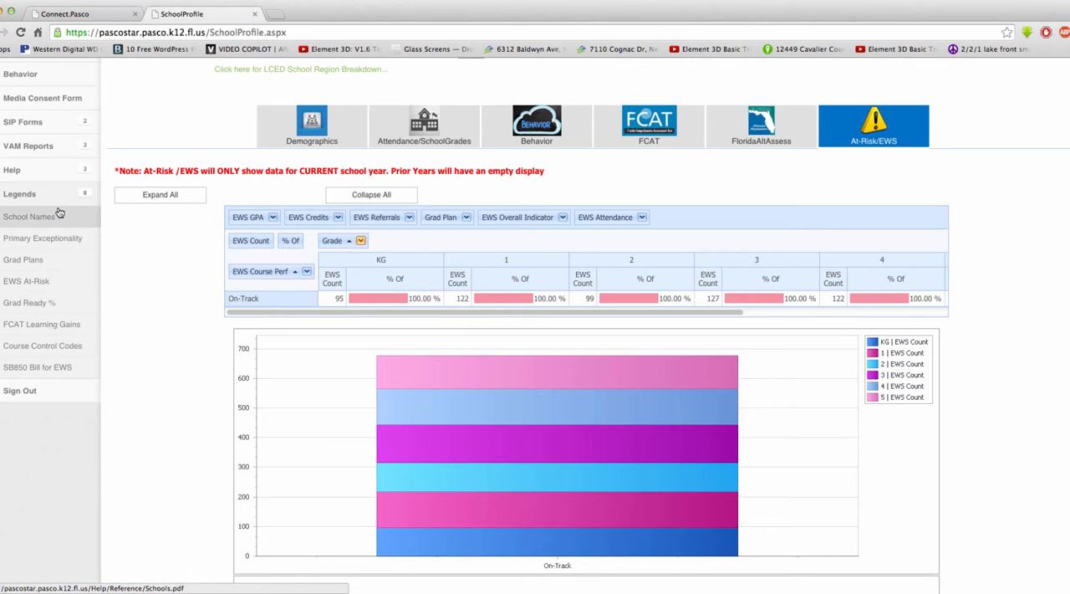
click(27, 294)
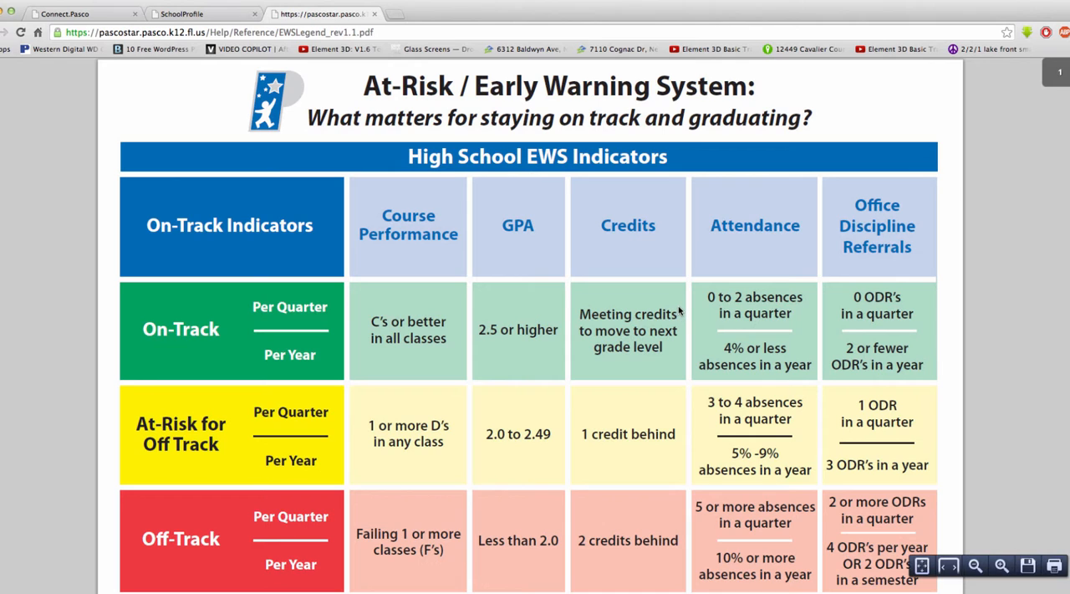
scroll(677, 308, down, 15)
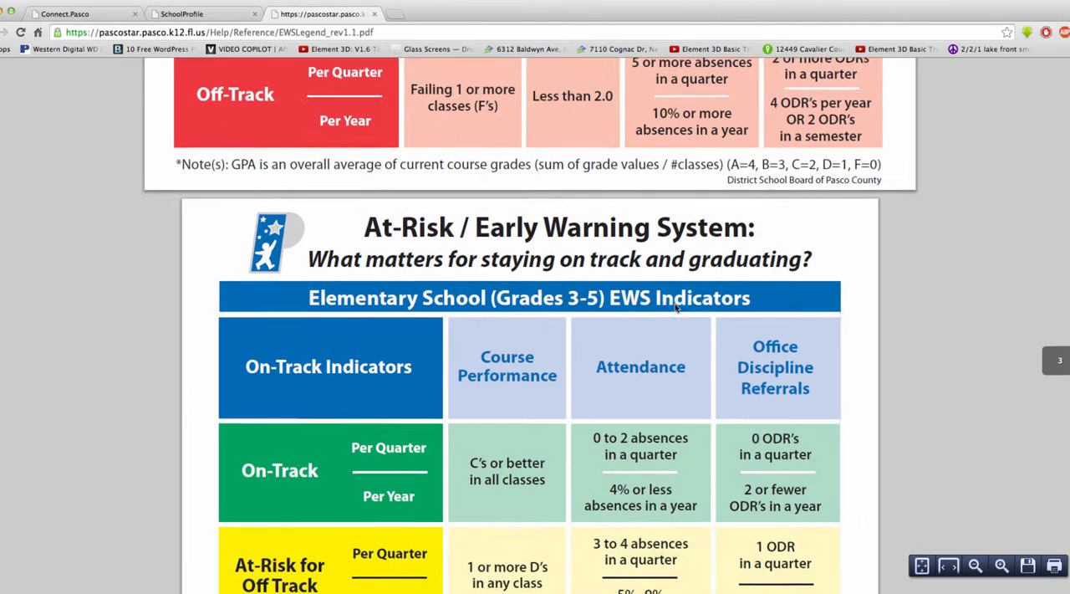